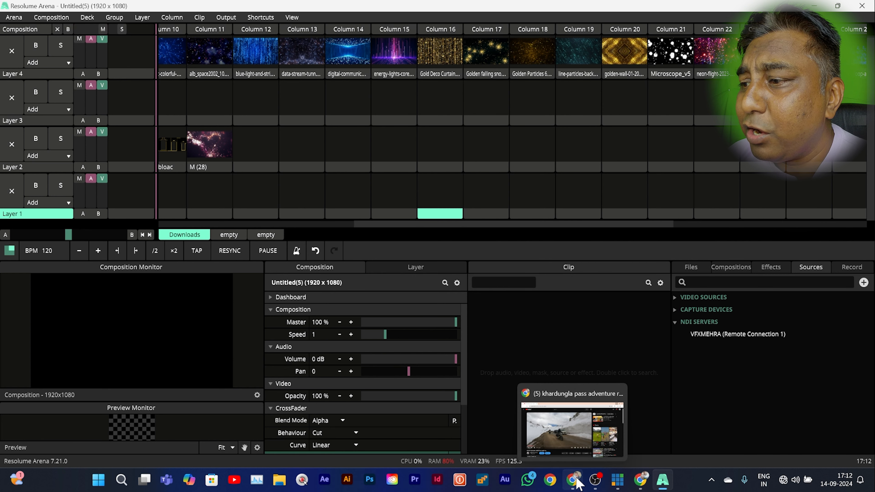
# Step: Search Google in Chrome for vmix.ndi and view the desktop capture downloads on vMix's NDI page
pyautogui.click(646, 487)
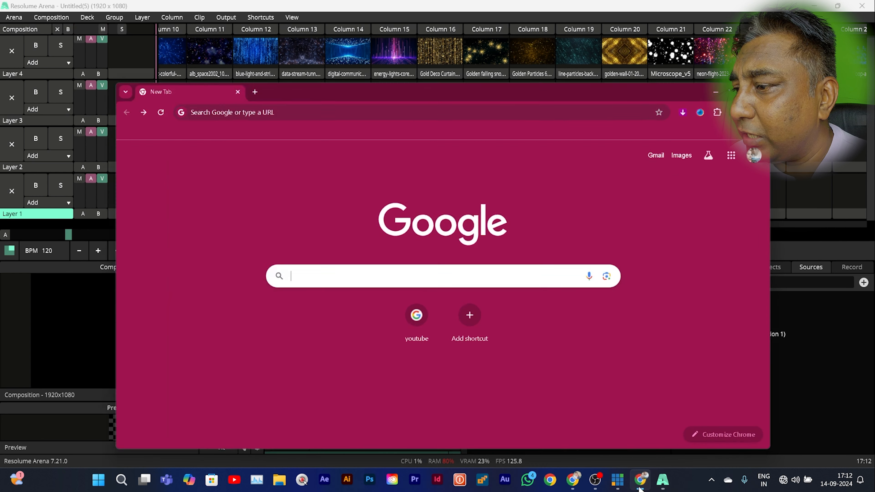
pyautogui.click(285, 256)
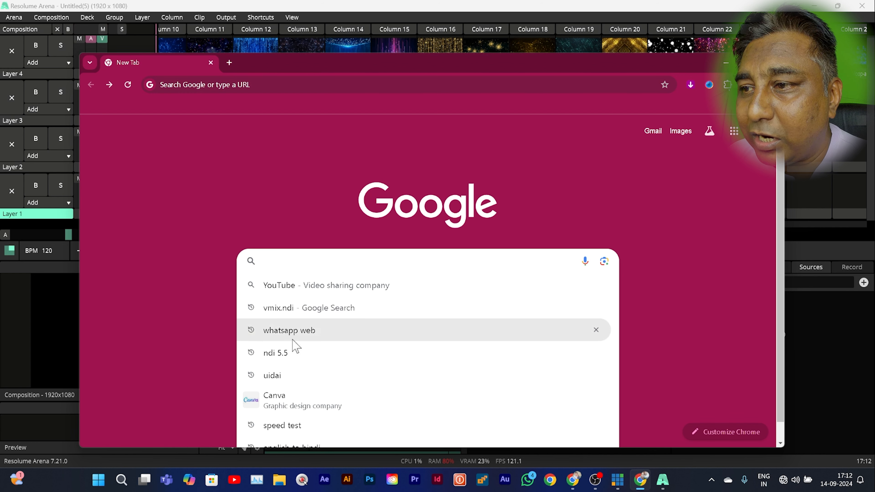
pyautogui.click(286, 310)
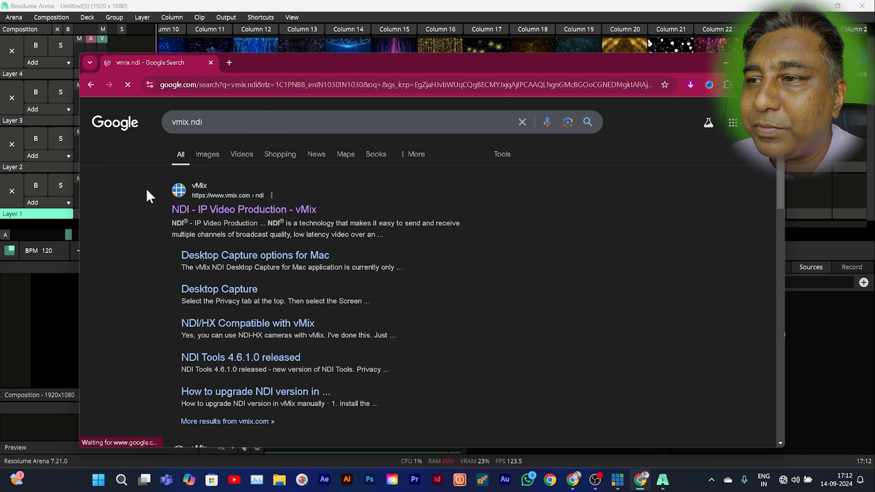
pyautogui.click(234, 211)
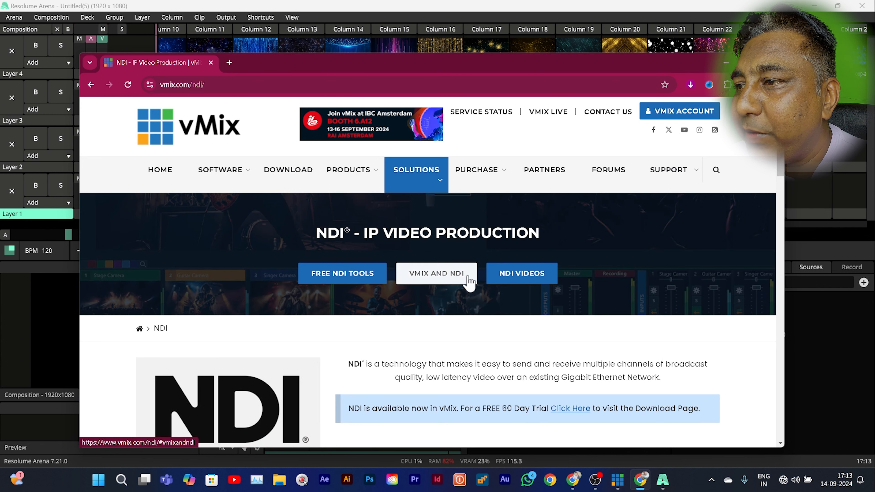
pyautogui.click(435, 275)
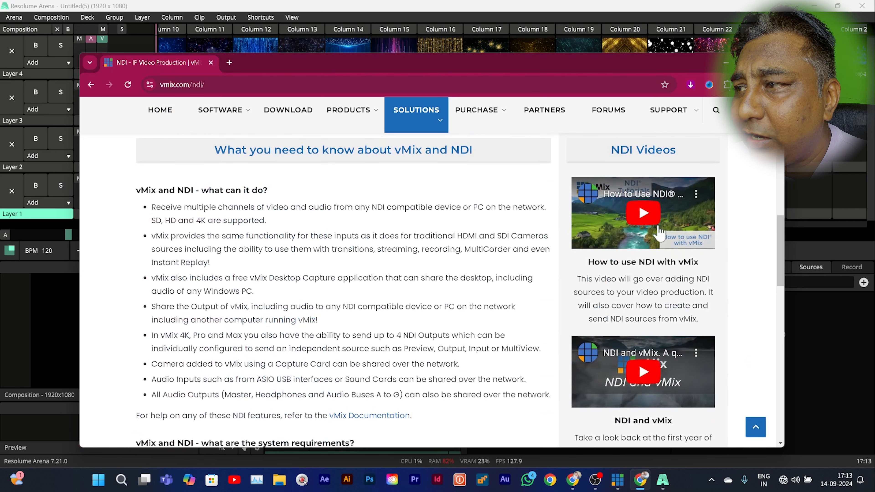
pyautogui.moveTo(780, 249); pyautogui.dragTo(779, 228)
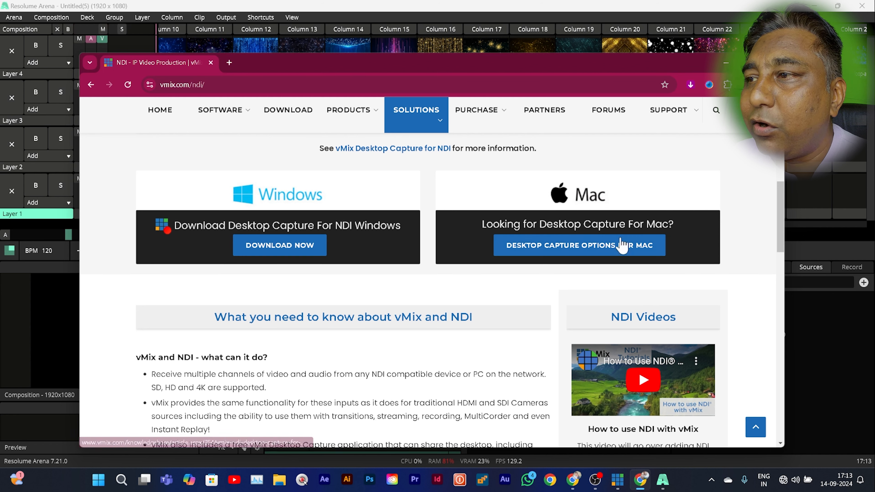
pyautogui.click(728, 63)
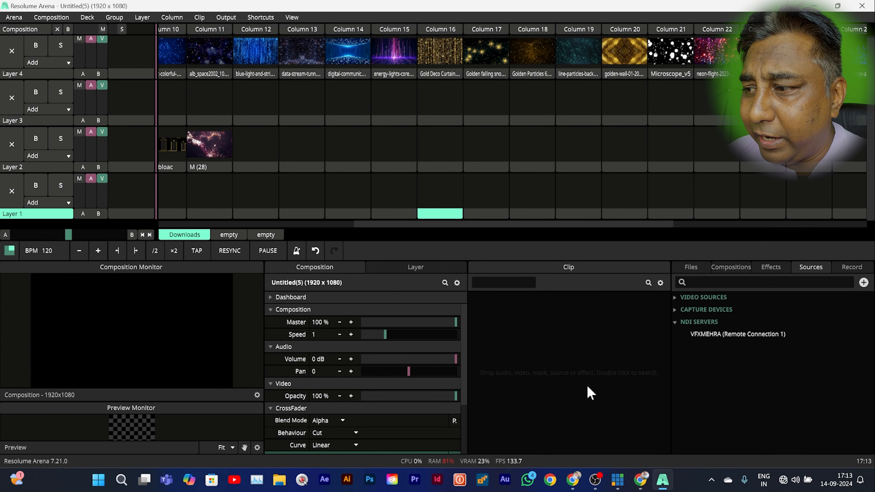
# Step: Switch to vMix, move its window over the Resolume workspace and widen it slightly
pyautogui.click(616, 483)
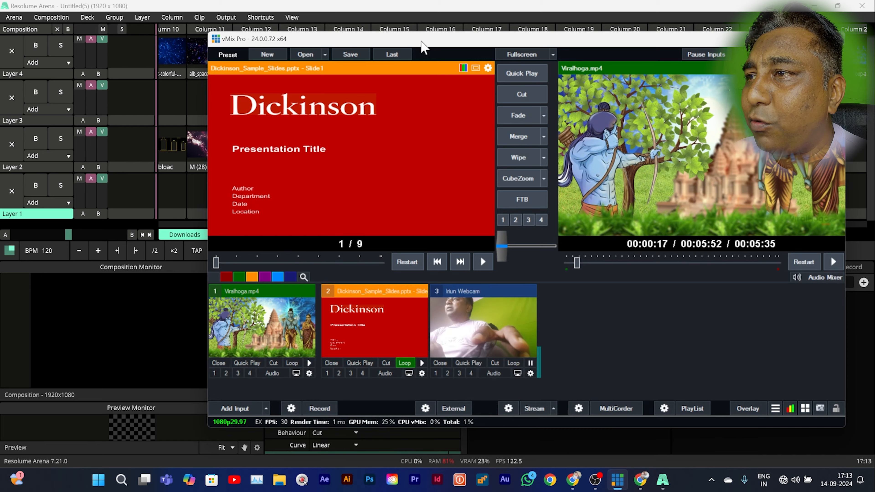
pyautogui.moveTo(421, 41); pyautogui.dragTo(263, 47)
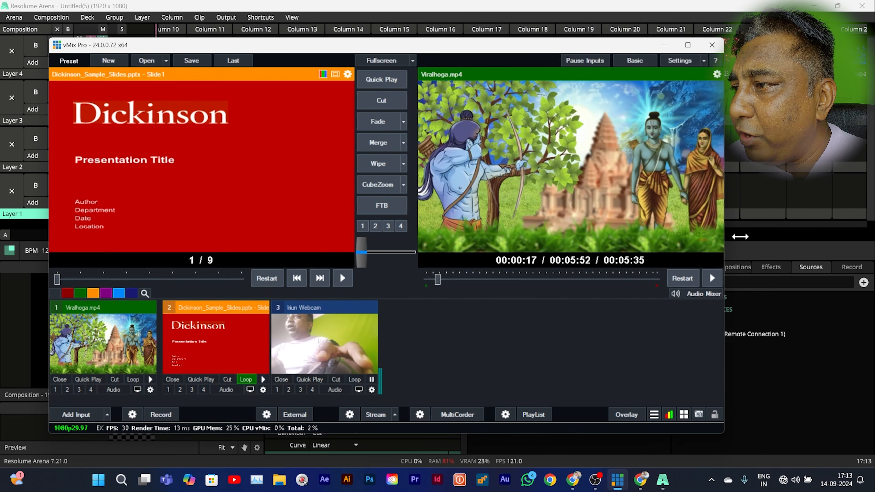
pyautogui.moveTo(740, 236); pyautogui.dragTo(755, 237)
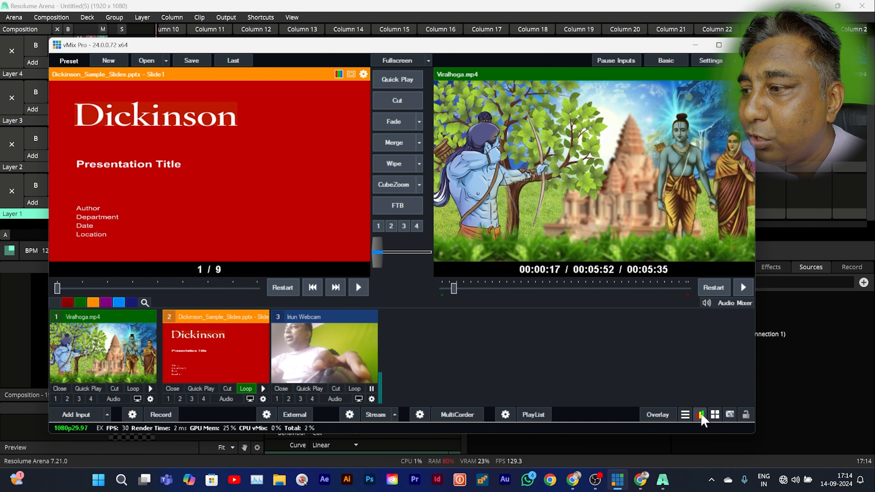
pyautogui.moveTo(640, 484)
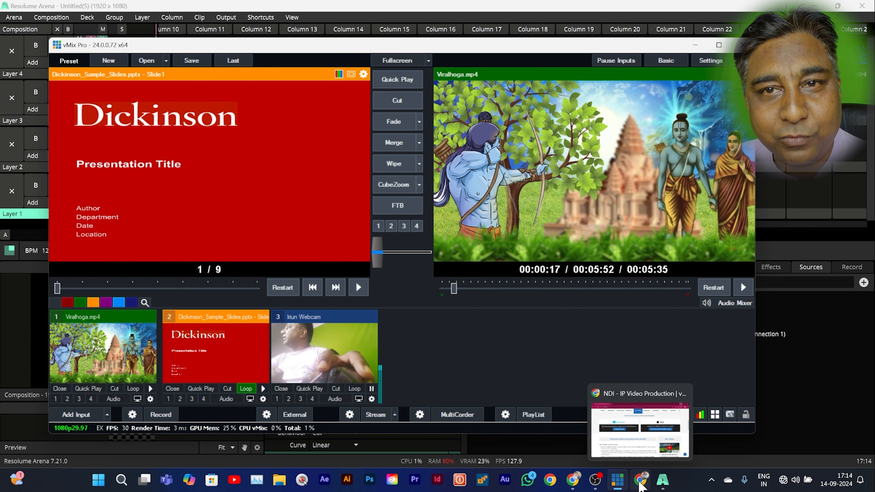
pyautogui.click(641, 485)
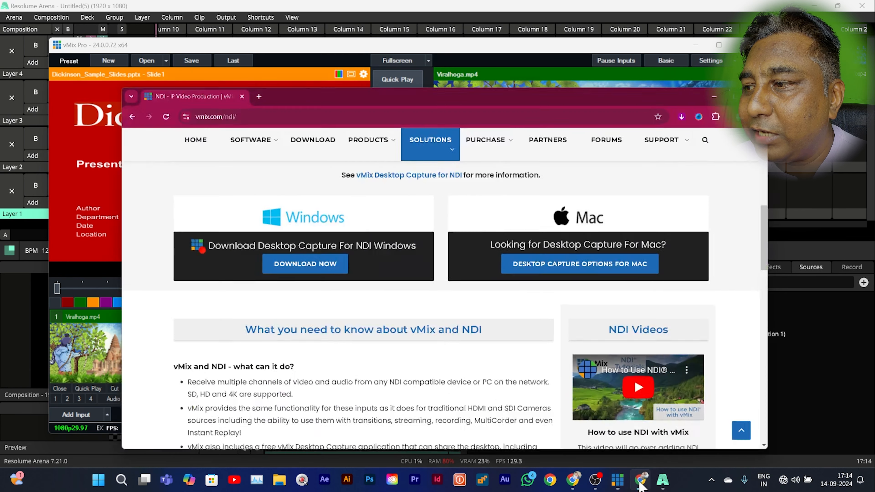
pyautogui.click(641, 485)
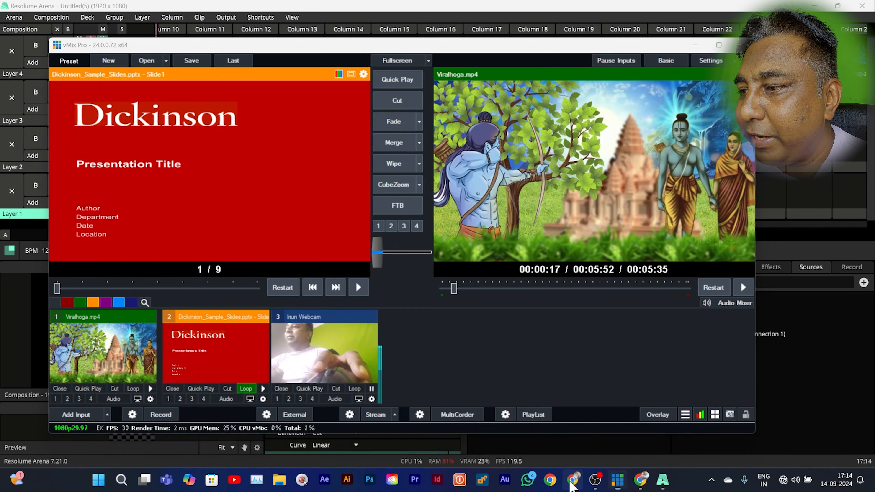
# Step: Switch to the Chrome window with the khardungla pass adventure road trip video, copy the video's URL and return to vMix
pyautogui.click(572, 482)
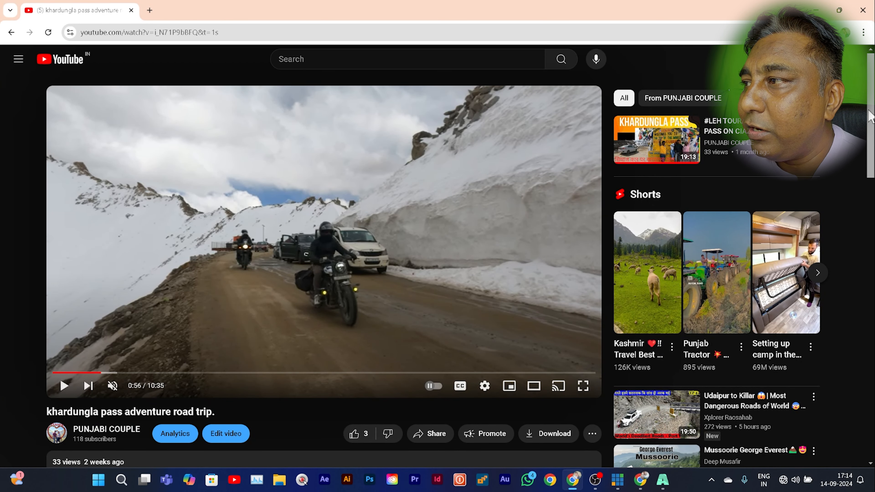
pyautogui.moveTo(870, 115)
pyautogui.mouseDown()
pyautogui.moveTo(870, 146)
pyautogui.moveTo(870, 131)
pyautogui.mouseUp()
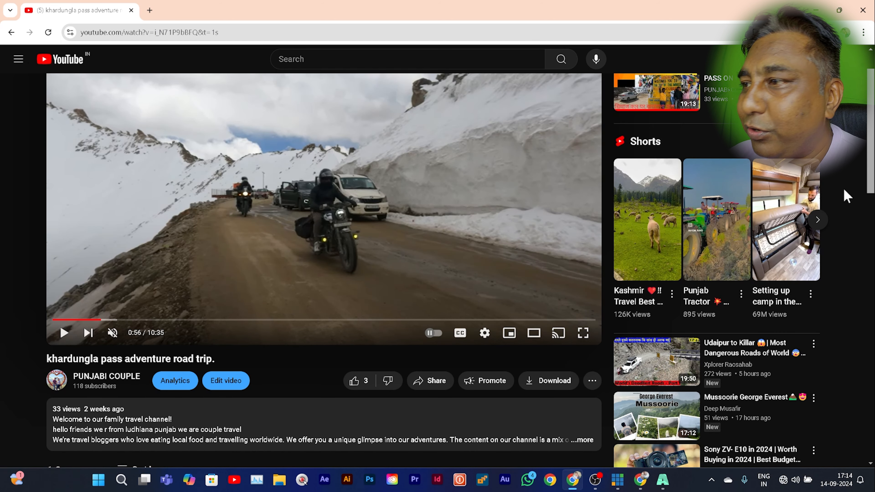
pyautogui.scroll(2, 870, 179)
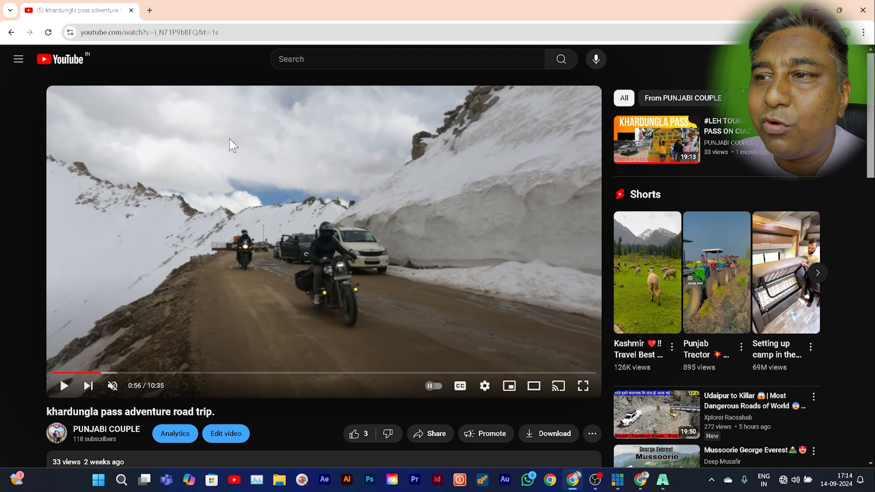
pyautogui.rightClick(291, 225)
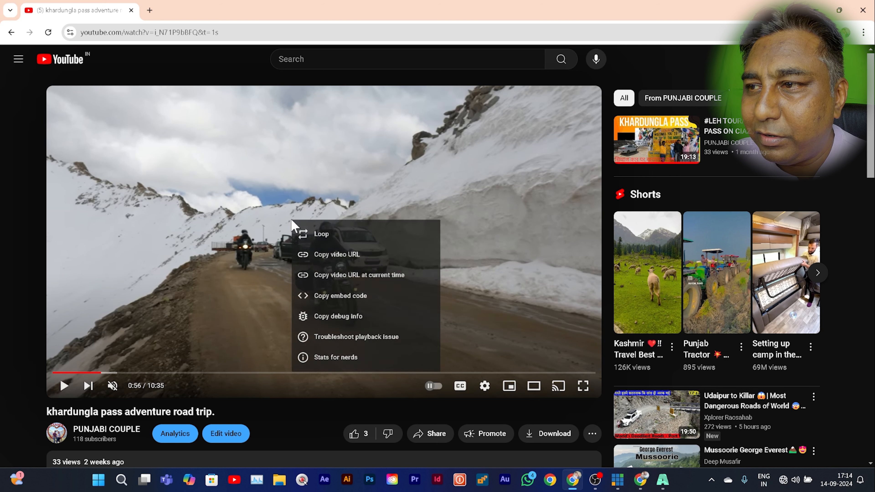
pyautogui.click(337, 262)
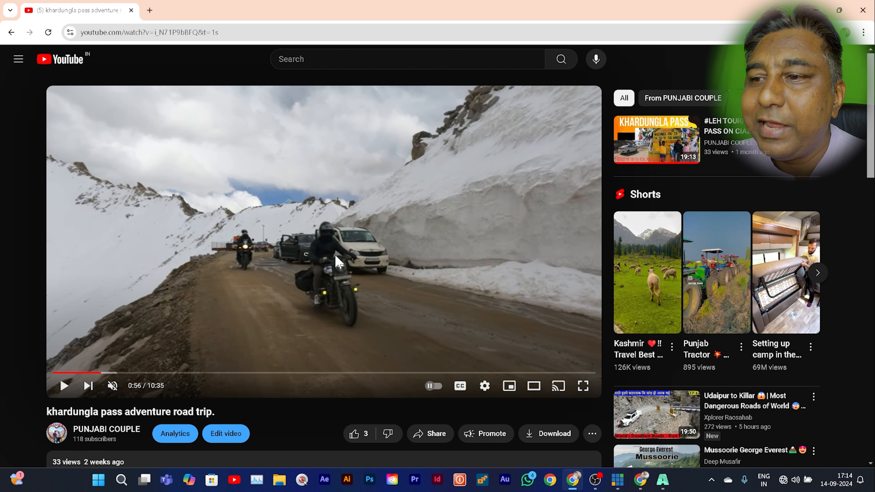
pyautogui.click(815, 9)
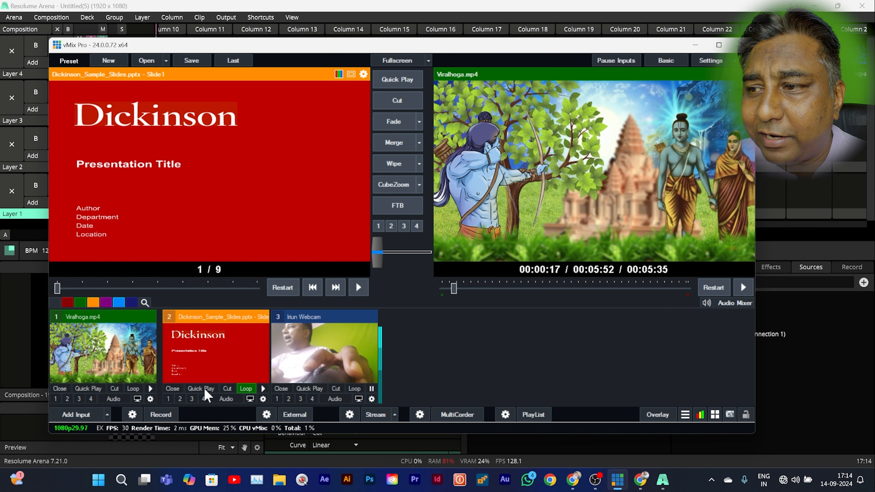
# Step: Start a new Web Browser input using the recent YouTube address and clear the list of recent addresses
pyautogui.click(107, 414)
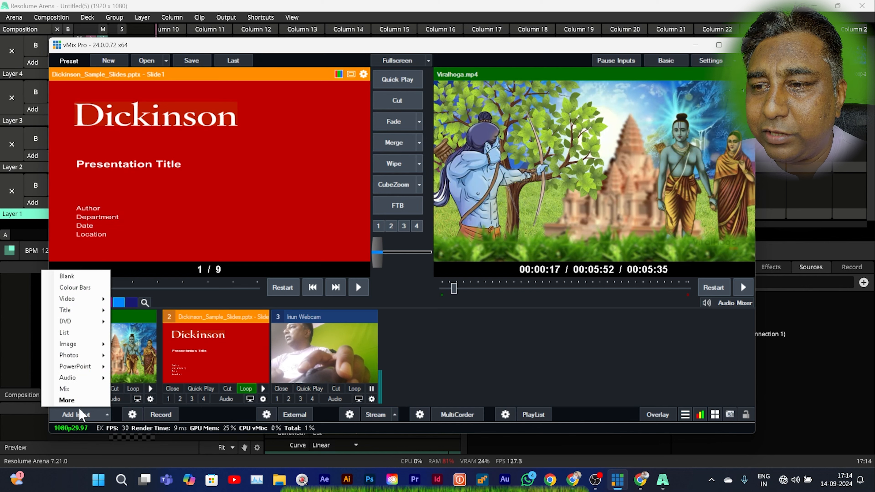
pyautogui.click(65, 401)
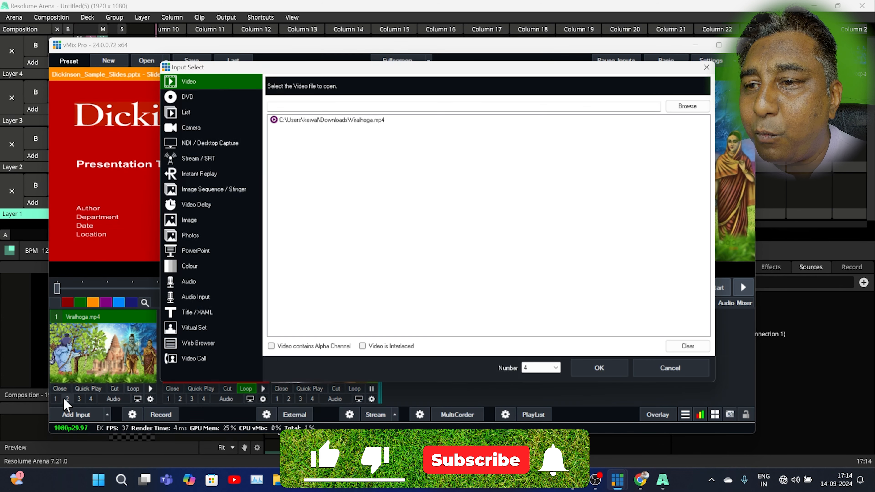
pyautogui.click(207, 344)
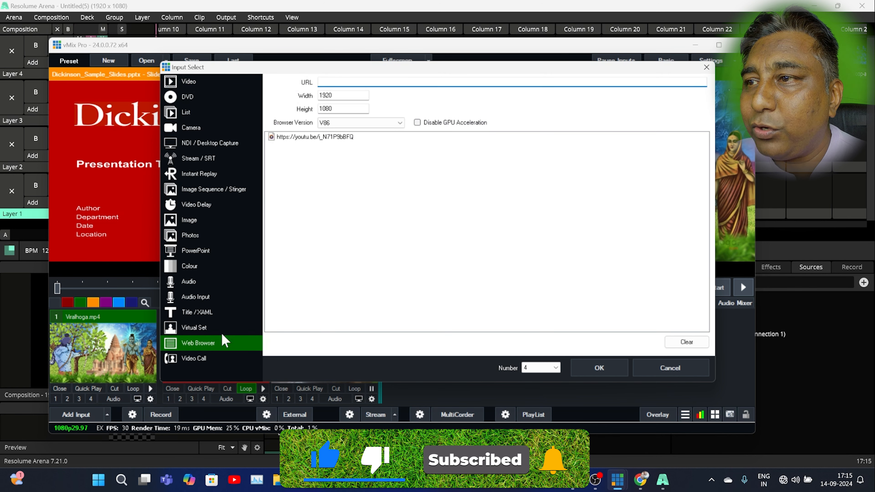
pyautogui.click(276, 139)
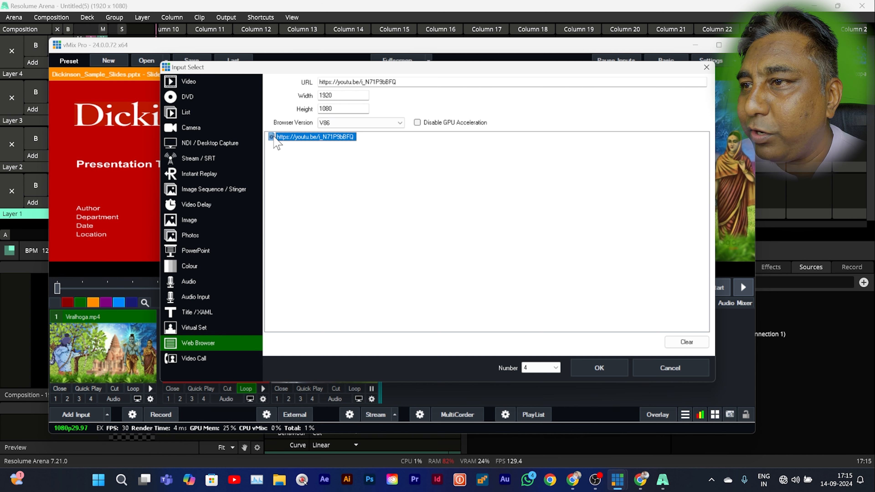
pyautogui.click(686, 341)
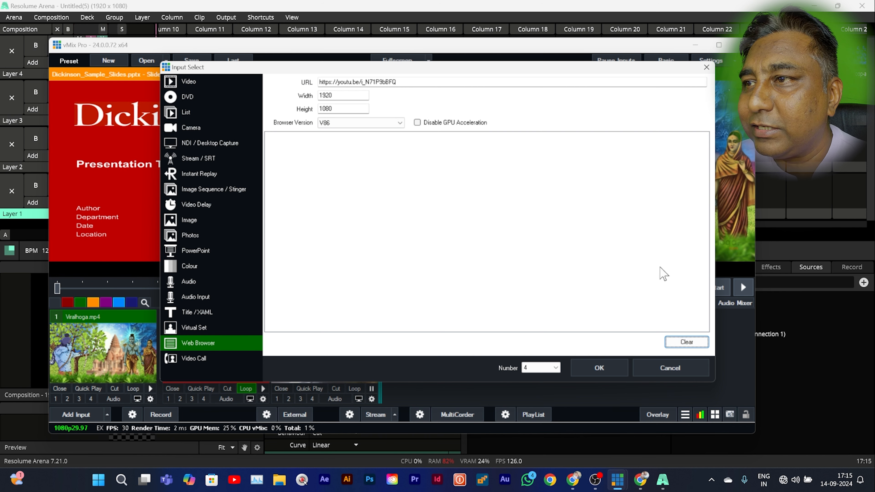
pyautogui.moveTo(433, 78); pyautogui.dragTo(314, 83)
pyautogui.hotkey('ctrl', 'c')
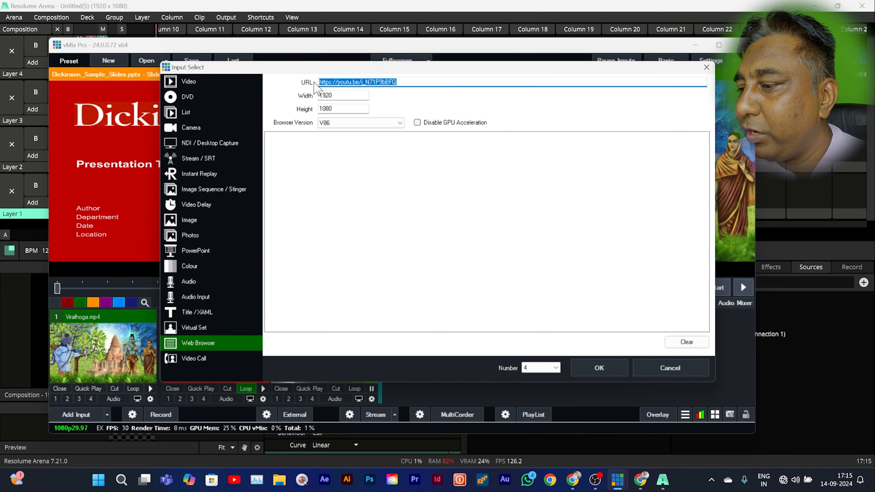
pyautogui.press('BackSpace')
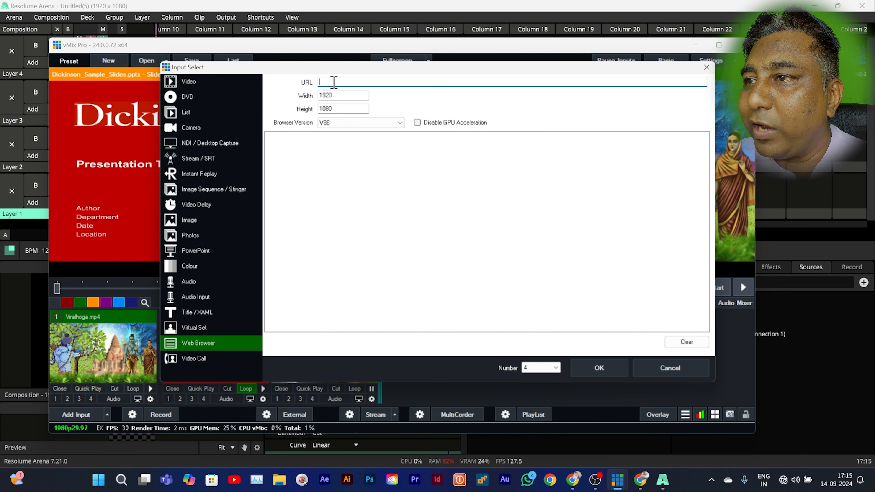
pyautogui.rightClick(334, 82)
pyautogui.click(360, 132)
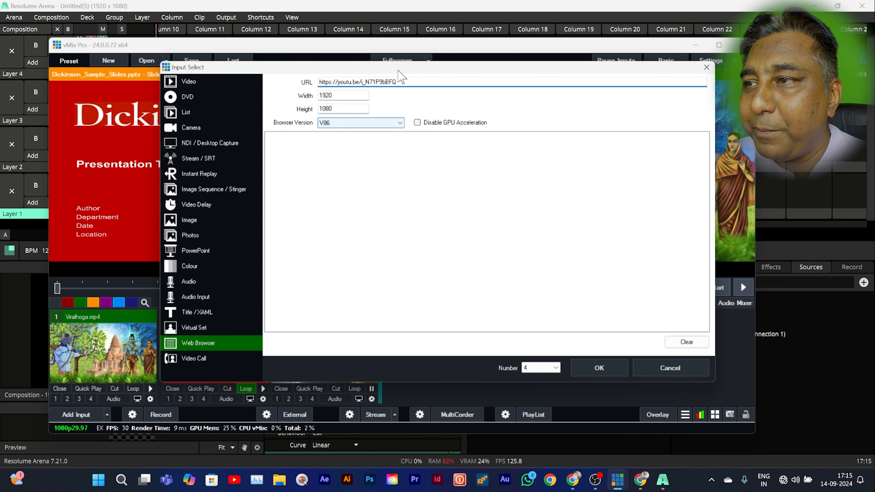
pyautogui.click(609, 367)
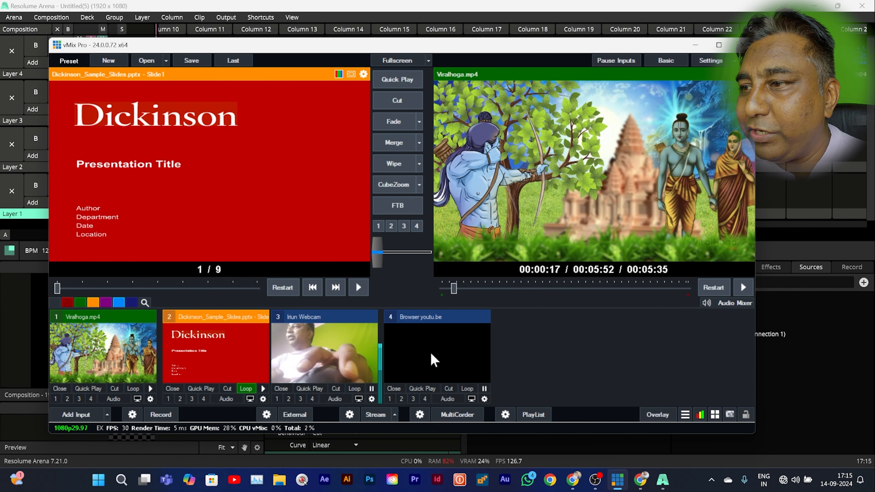
# Step: Enable audio on the YouTube browser input, load it in preview and send it to the output with Quick Play
pyautogui.click(448, 400)
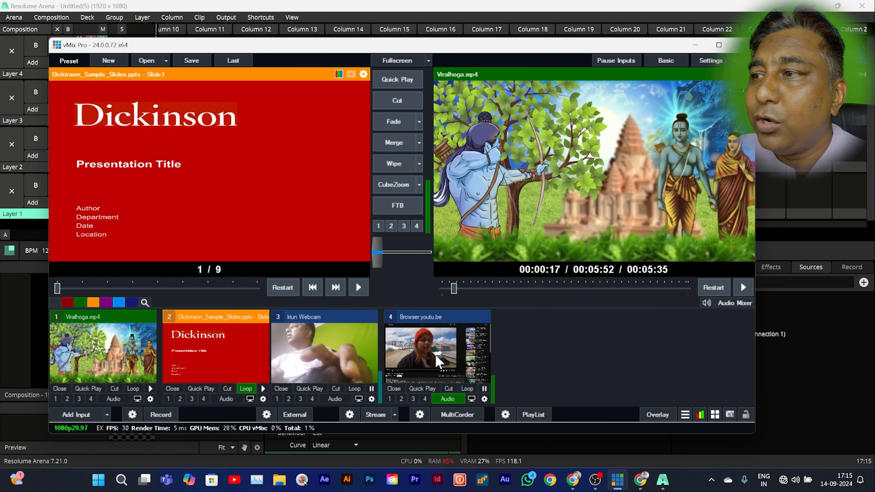
pyautogui.click(426, 355)
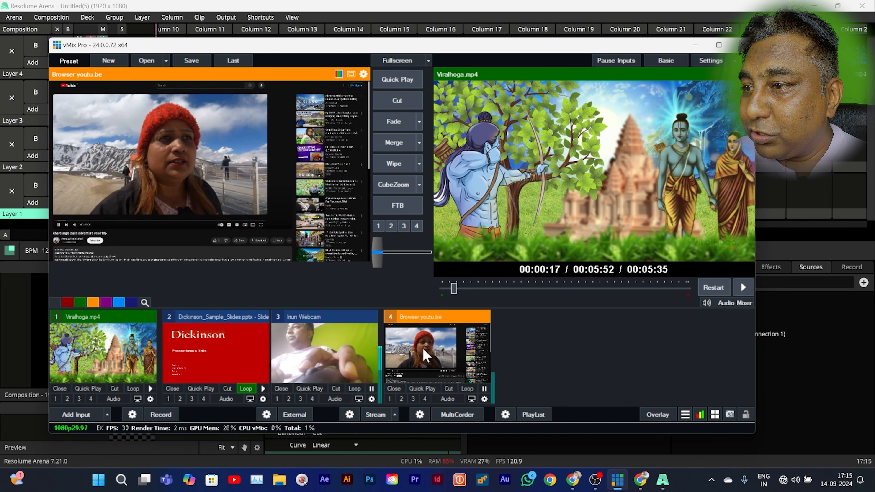
pyautogui.click(396, 81)
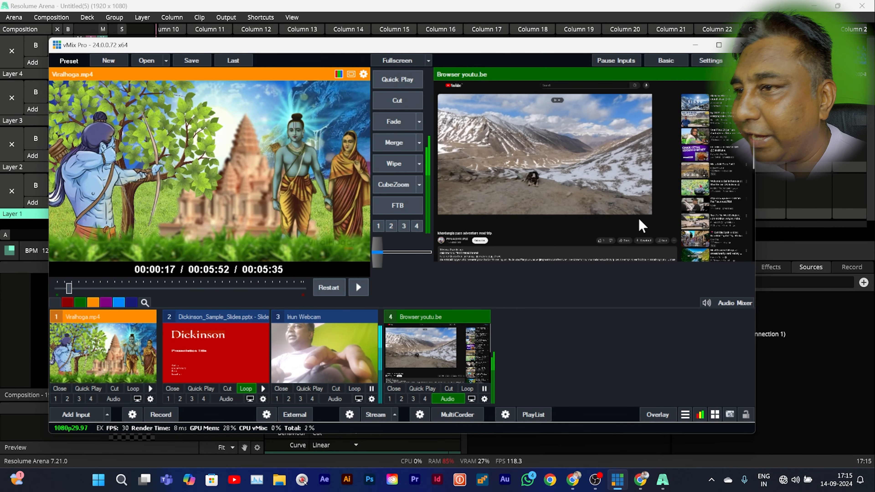
# Step: Make the YouTube video full screen within the live browser input, play it briefly and pause it
pyautogui.moveTo(633, 203)
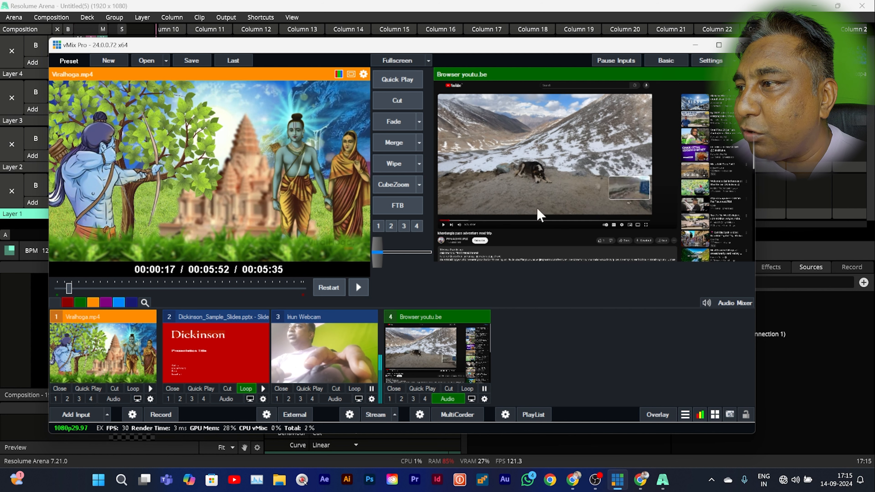
pyautogui.click(646, 225)
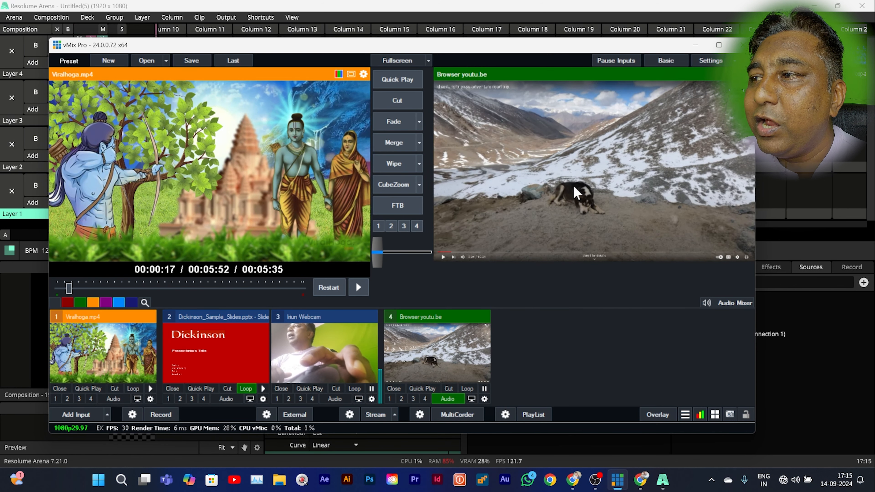
pyautogui.click(443, 257)
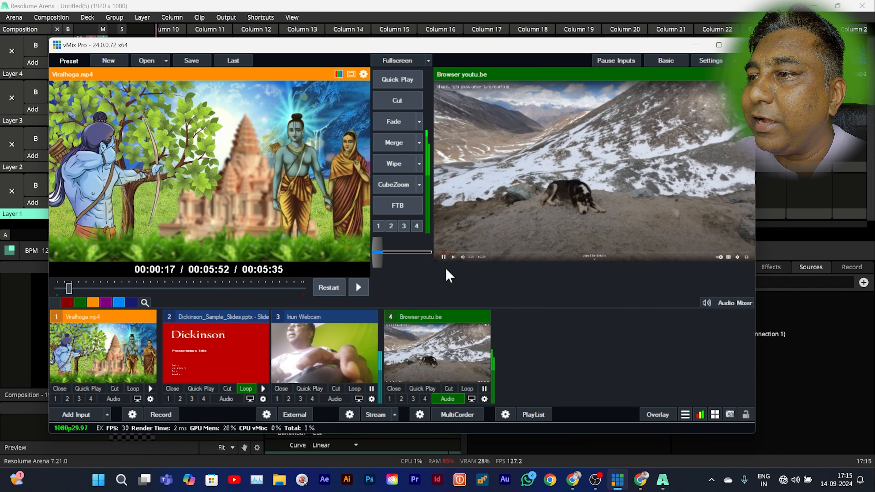
pyautogui.click(443, 257)
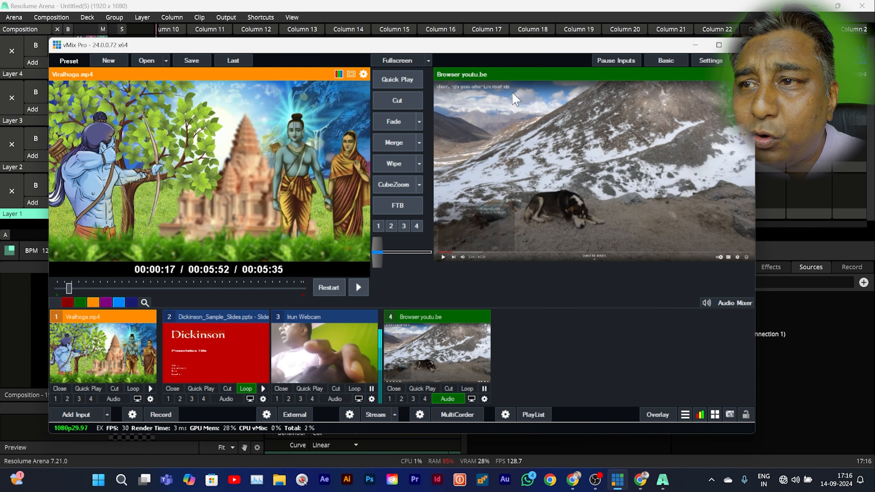
# Step: Turn on the Fullscreen output in vMix and minimize its window to return to Resolume Arena
pyautogui.moveTo(451, 45); pyautogui.dragTo(433, 42)
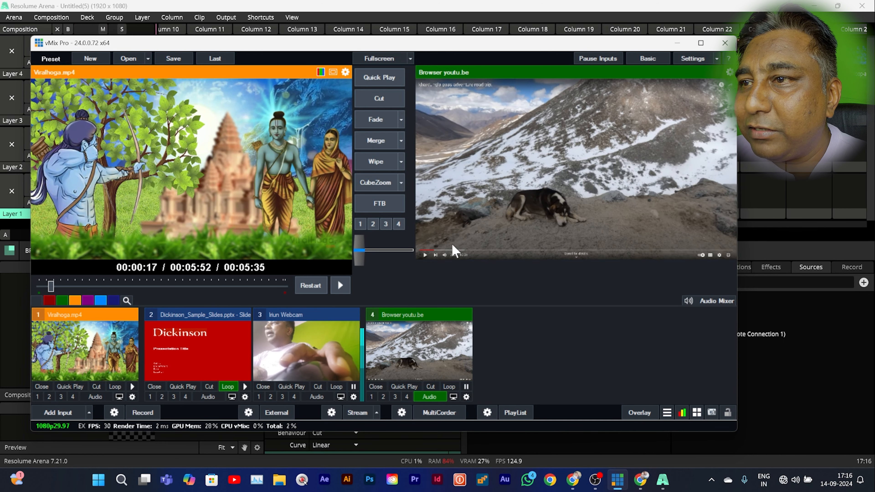
pyautogui.moveTo(308, 46)
pyautogui.mouseDown()
pyautogui.moveTo(341, 67)
pyautogui.moveTo(309, 38)
pyautogui.mouseUp()
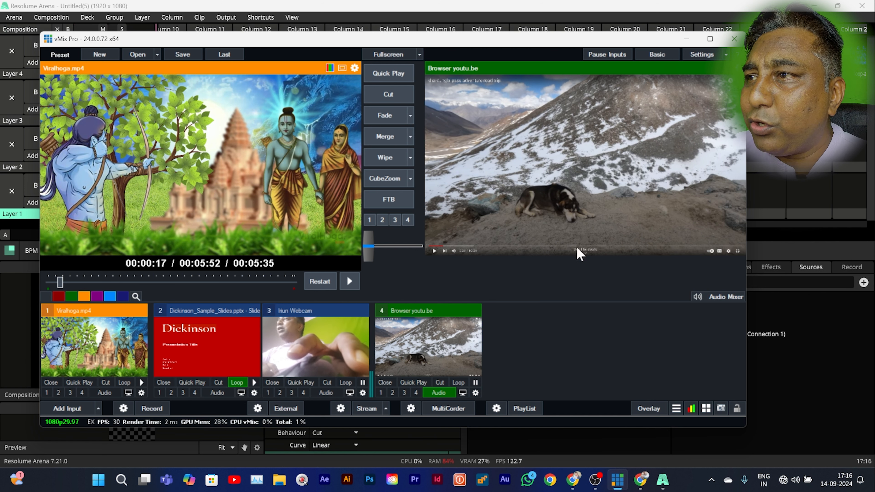
pyautogui.click(388, 55)
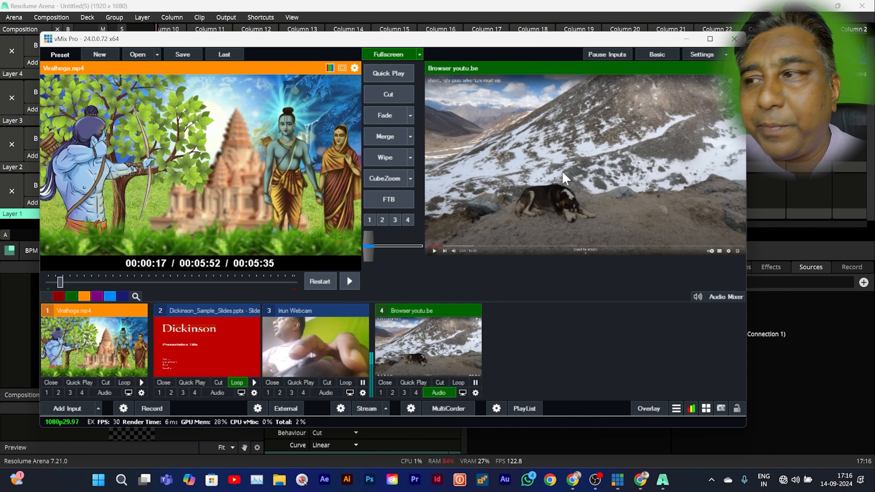
pyautogui.click(688, 39)
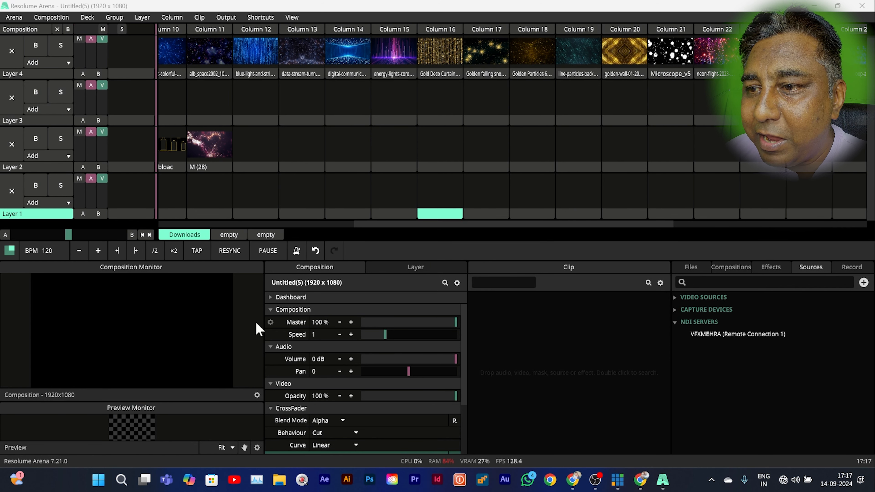
# Step: Launch vMix Desktop Capture for NDI from Windows search and position its window over the middle of Resolume Arena
pyautogui.moveTo(141, 401); pyautogui.dragTo(149, 379)
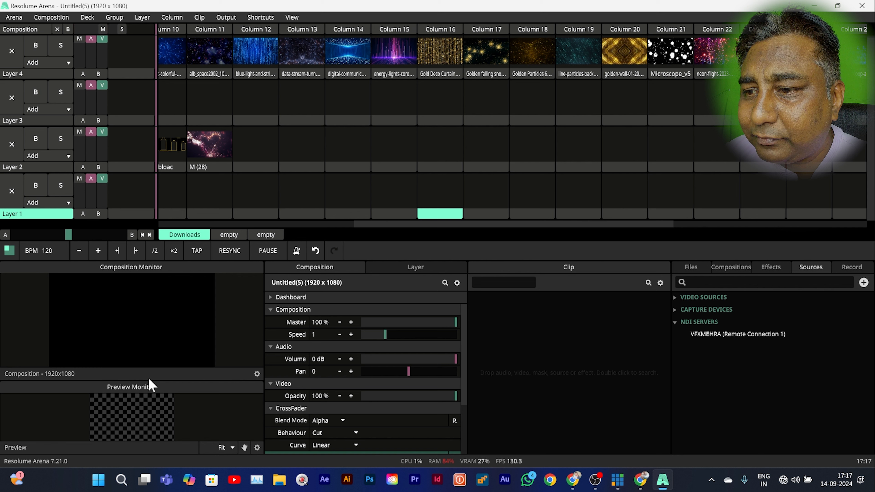
pyautogui.click(121, 480)
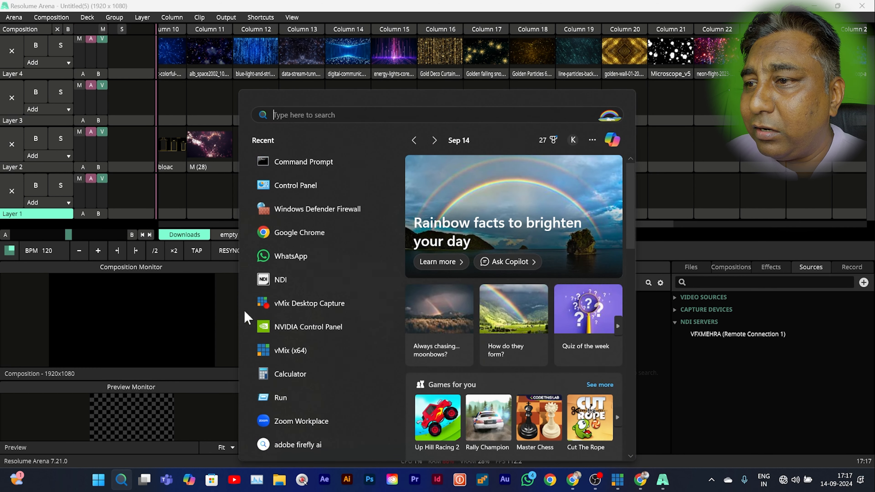
pyautogui.click(317, 305)
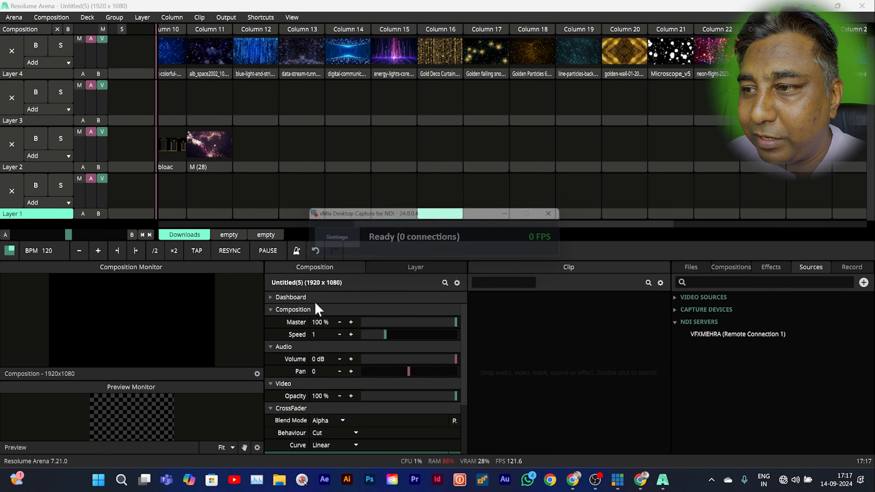
pyautogui.moveTo(432, 213); pyautogui.dragTo(407, 207)
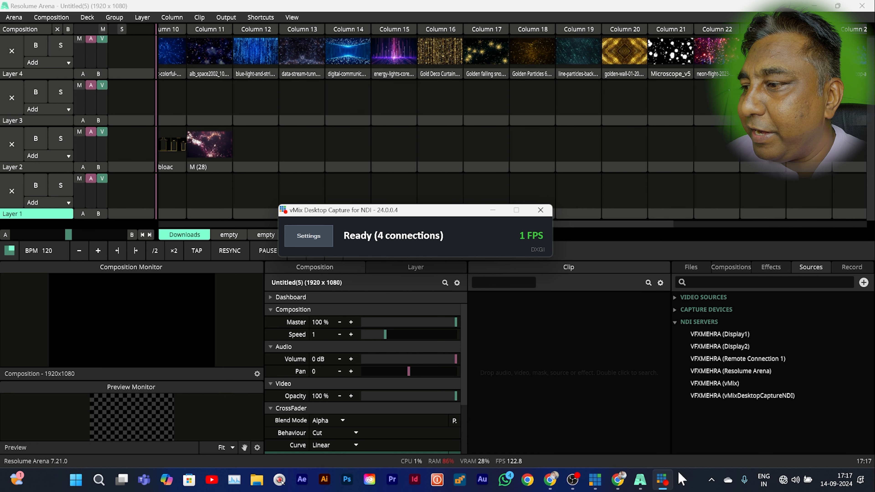
pyautogui.moveTo(661, 483)
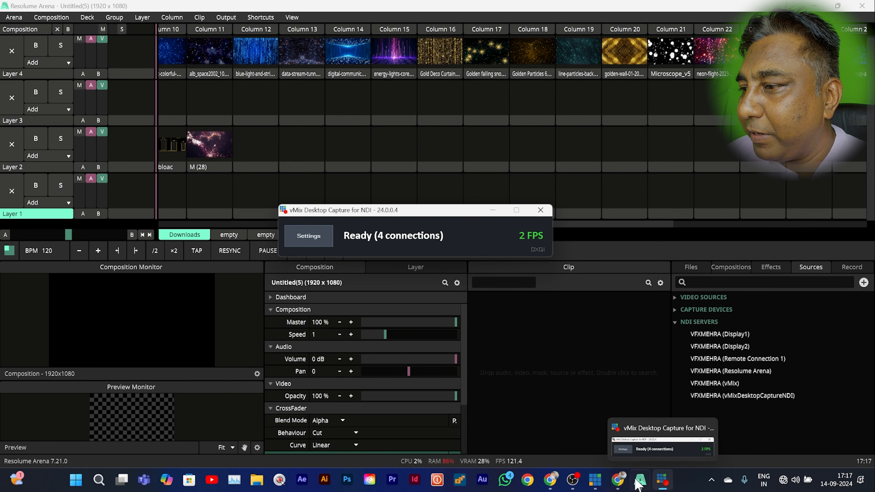
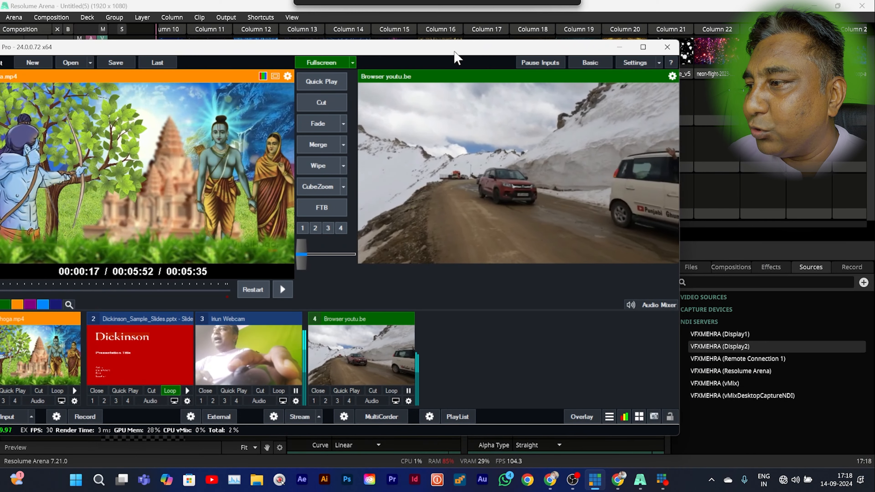
# Step: Place vMix beside Resolume Arena's Composition Monitor and send Viralhoga.mp4 to the output with Quick Play
pyautogui.moveTo(475, 57); pyautogui.dragTo(589, 69)
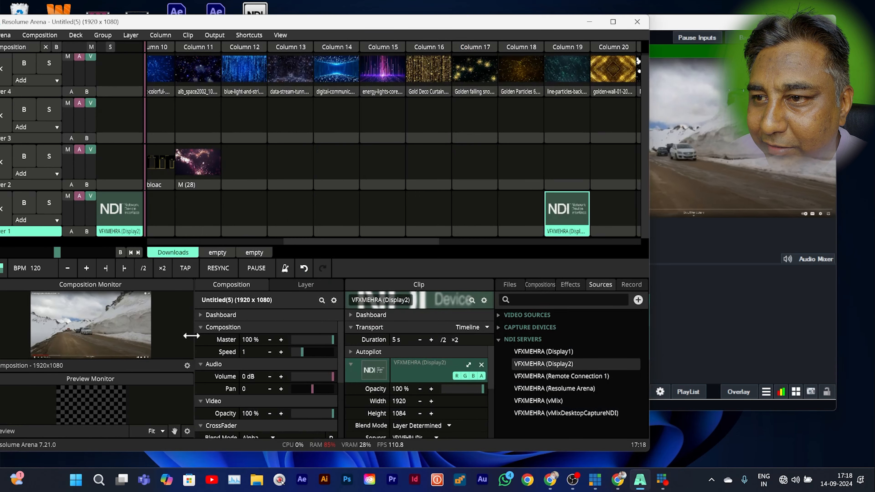
pyautogui.click(704, 26)
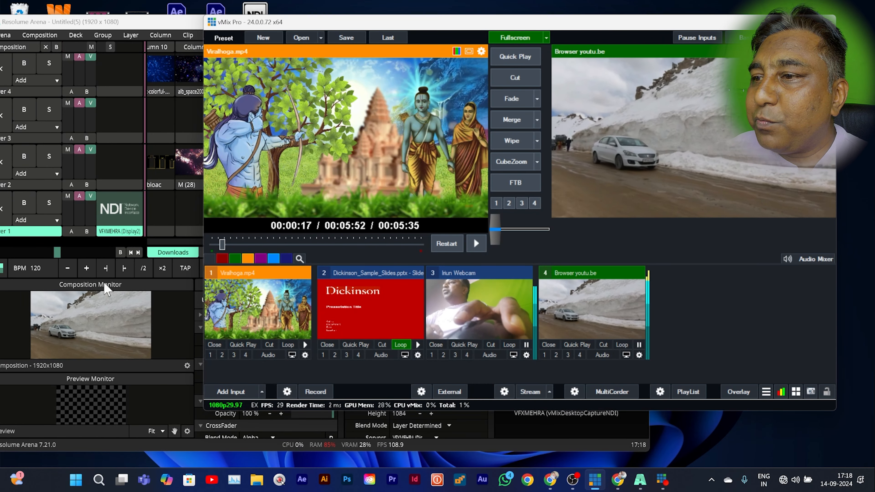
pyautogui.click(515, 57)
# Step: Send the Dickinson_Sample_Slides.pptx input to the output with Quick Play and skip ahead in its slides
pyautogui.click(370, 309)
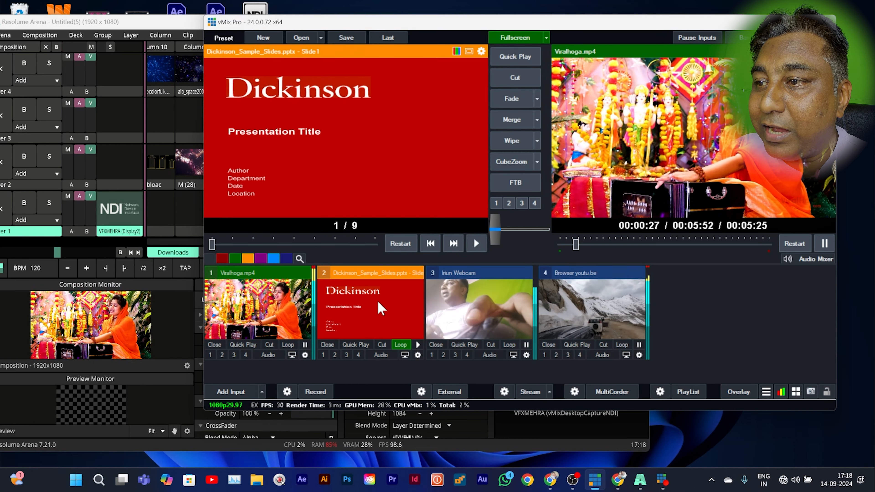
pyautogui.click(518, 58)
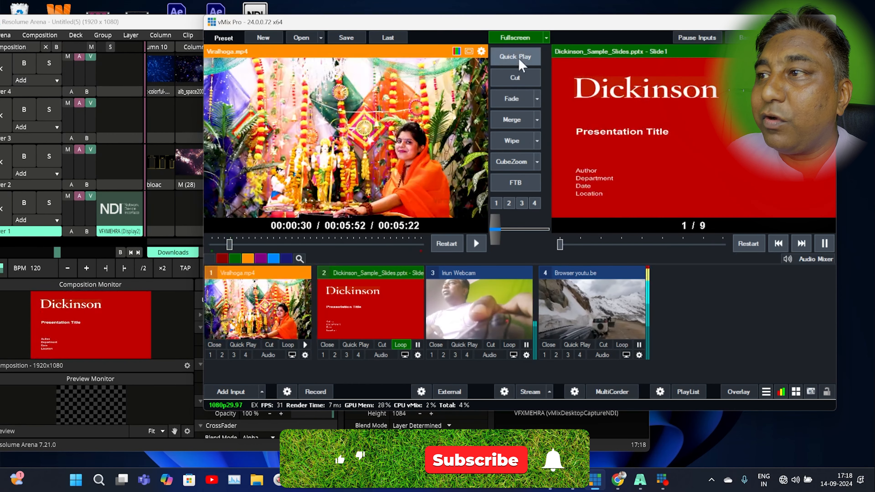
pyautogui.click(578, 243)
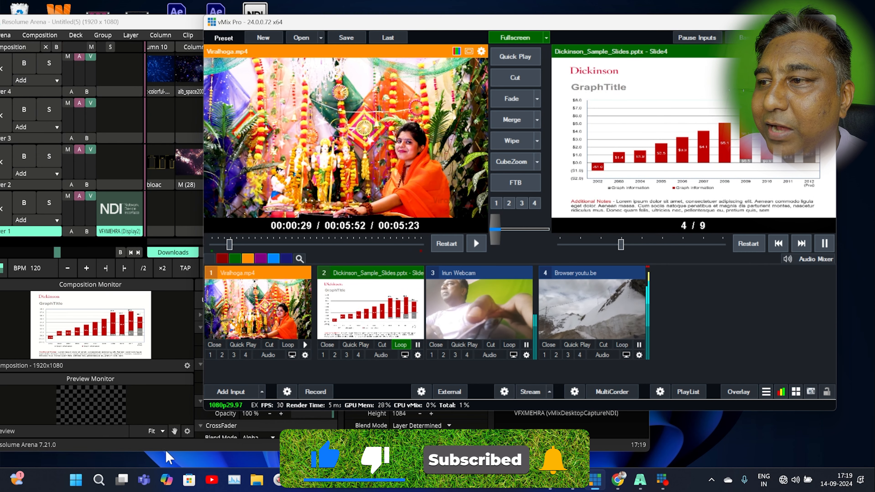
# Step: Send the Iriun Webcam input and, after it, the YouTube browser input to the output with Quick Play
pyautogui.click(470, 303)
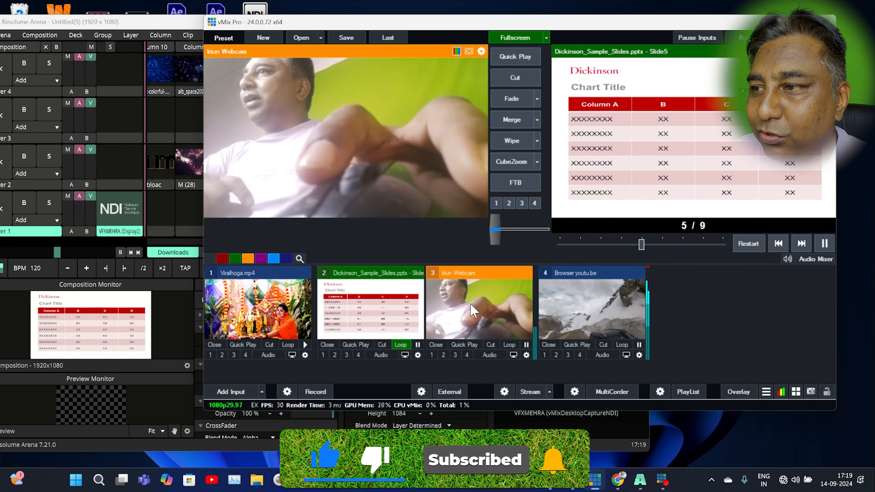
pyautogui.click(515, 57)
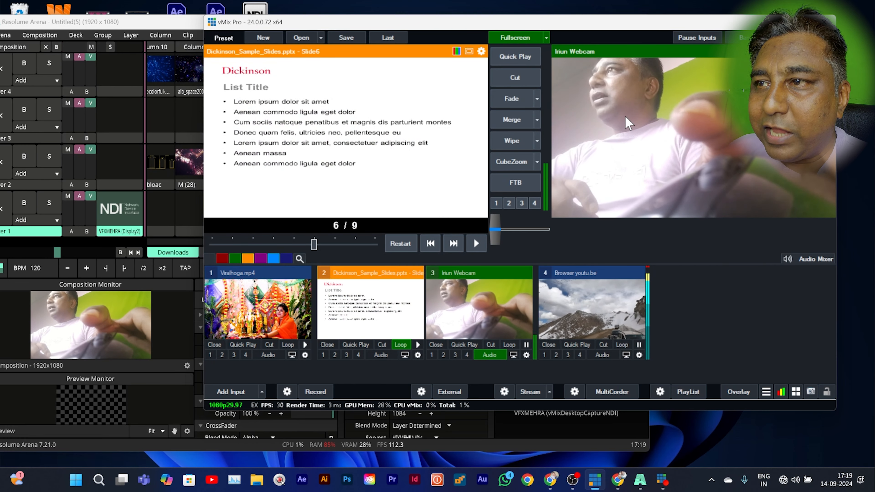
pyautogui.click(548, 279)
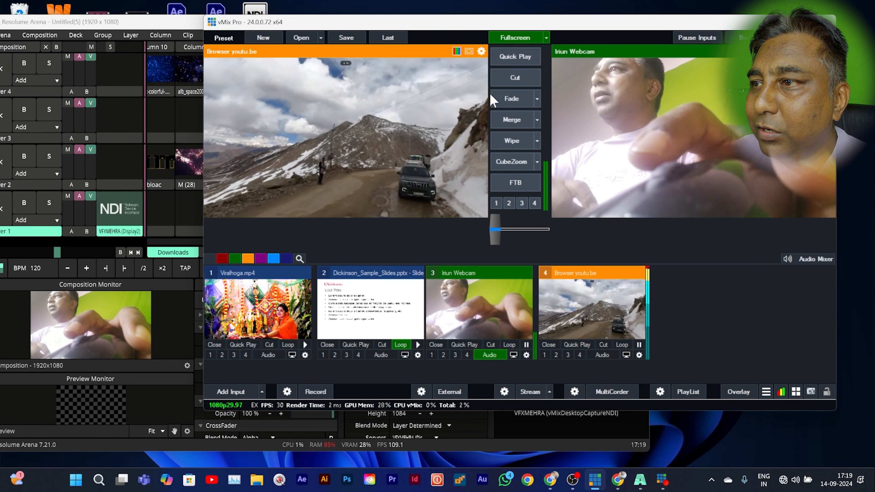
pyautogui.click(515, 57)
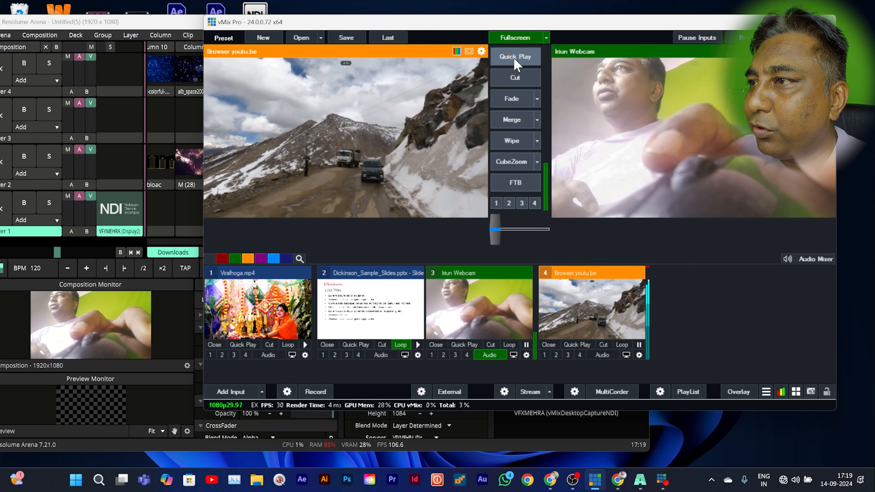
# Step: Turn off the audio of the Iriun Webcam and YouTube browser inputs
pyautogui.click(498, 356)
pyautogui.click(610, 356)
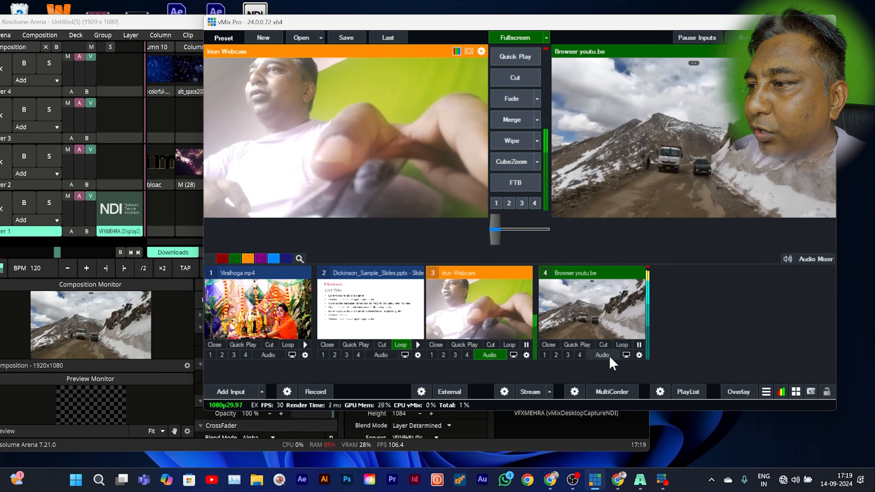
pyautogui.click(486, 355)
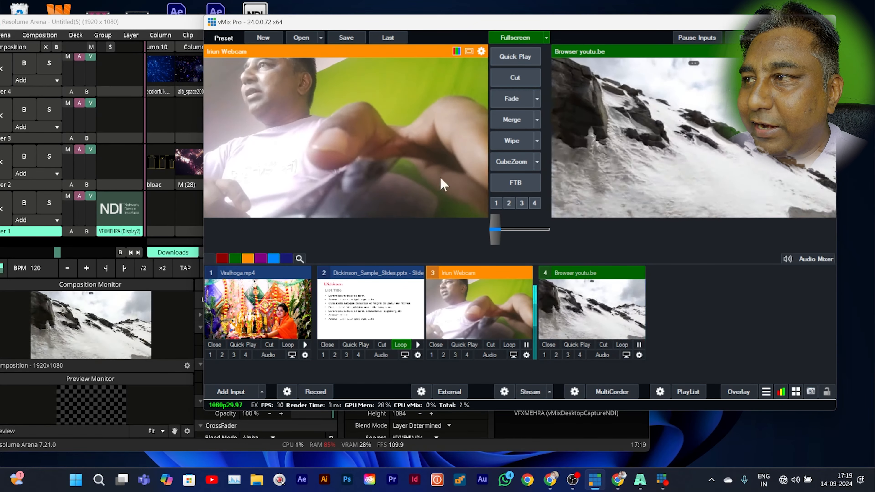
# Step: Bring Resolume Arena in front of vMix and enlarge its Composition Monitor
pyautogui.moveTo(642, 23); pyautogui.dragTo(592, 74)
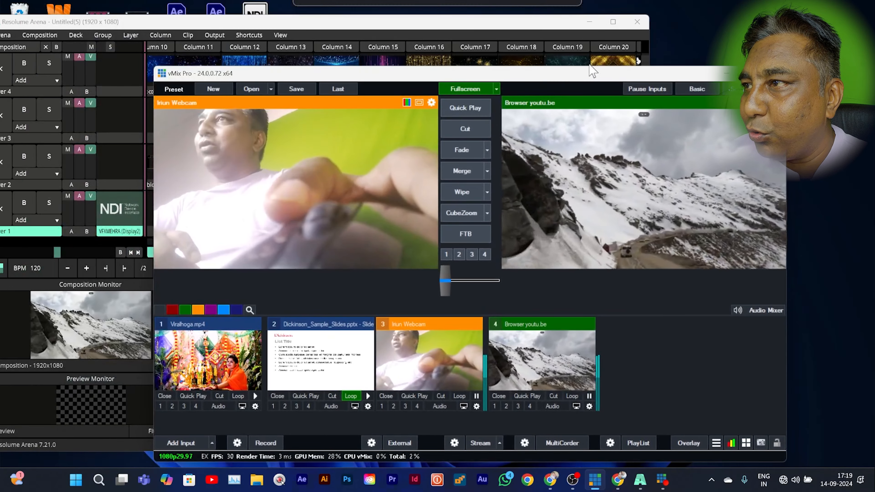
pyautogui.click(528, 26)
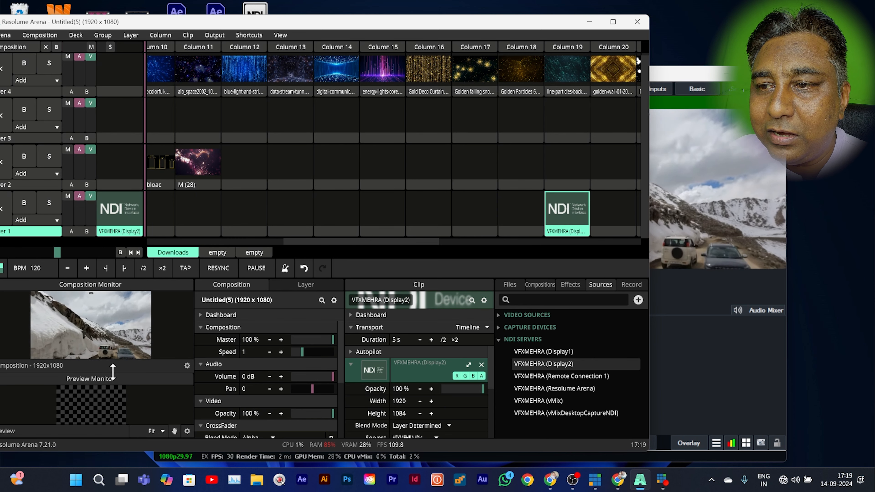
pyautogui.moveTo(113, 370); pyautogui.dragTo(114, 442)
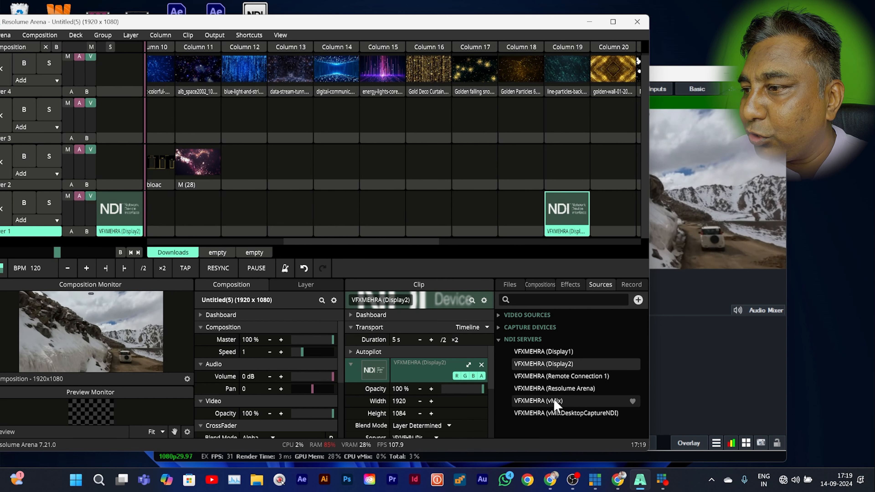
# Step: Add the vMix NDI server to Layer 1 in column 16, scale the clip to the composition size and enlarge the Composition Monitor
pyautogui.moveTo(555, 407); pyautogui.dragTo(427, 232)
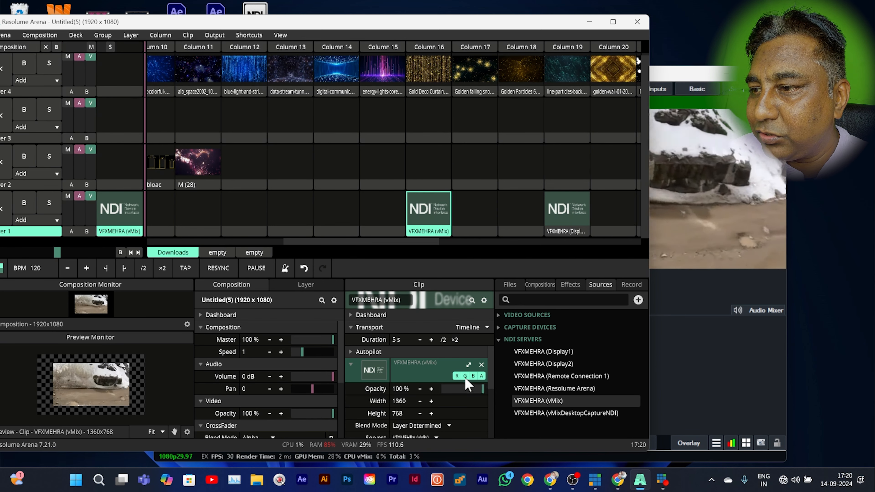
pyautogui.click(468, 365)
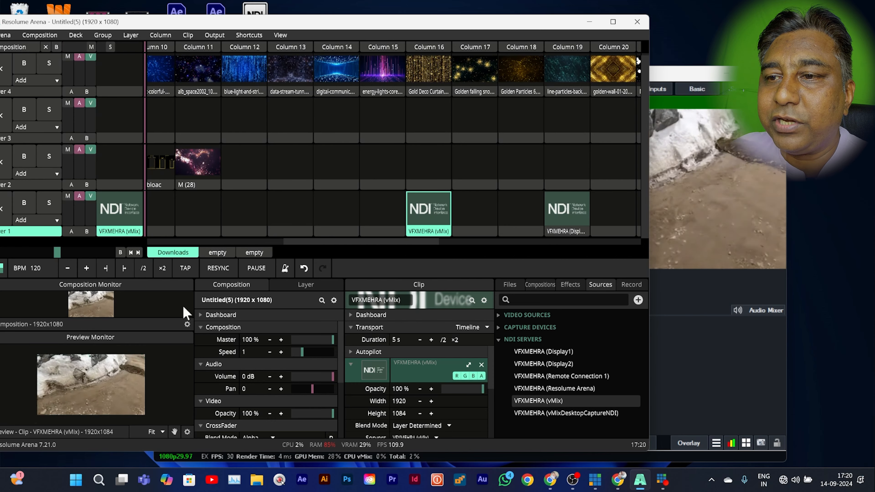
pyautogui.moveTo(145, 331); pyautogui.dragTo(146, 371)
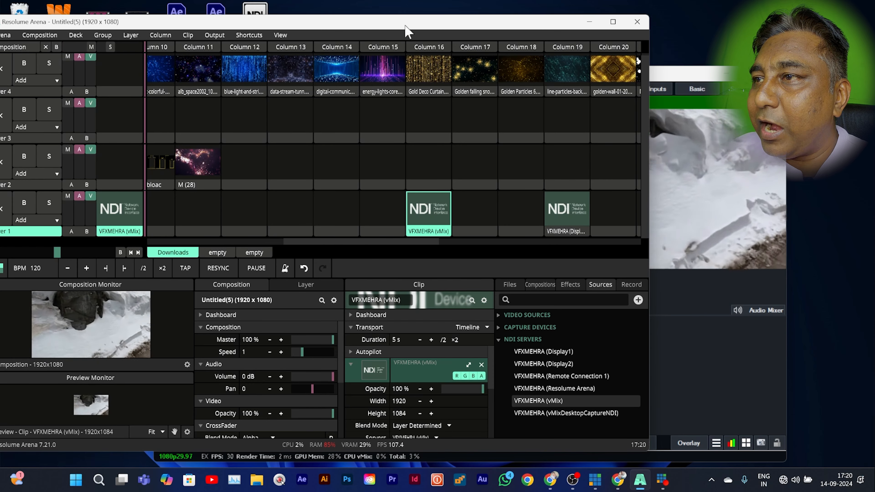
# Step: Switch to vMix and load the Viralhoga.mp4, slides, Iriun Webcam and YouTube browser inputs into the preview one after another
pyautogui.moveTo(408, 23); pyautogui.dragTo(406, 46)
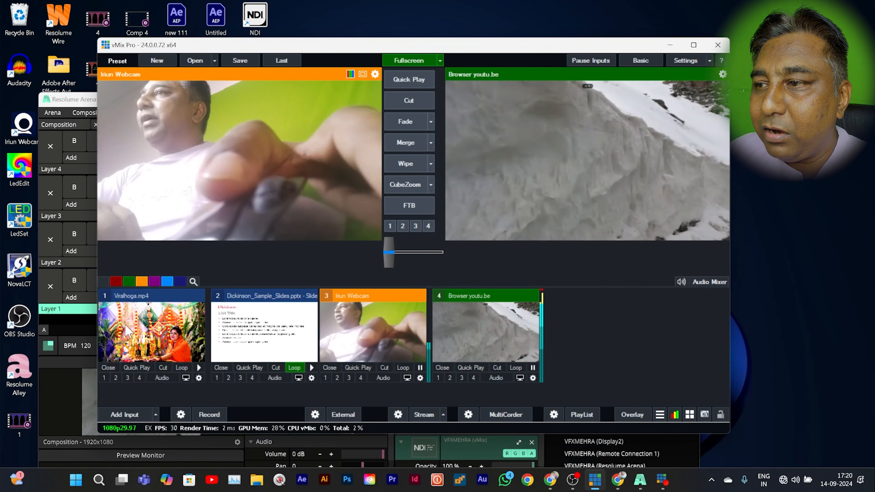
pyautogui.click(171, 324)
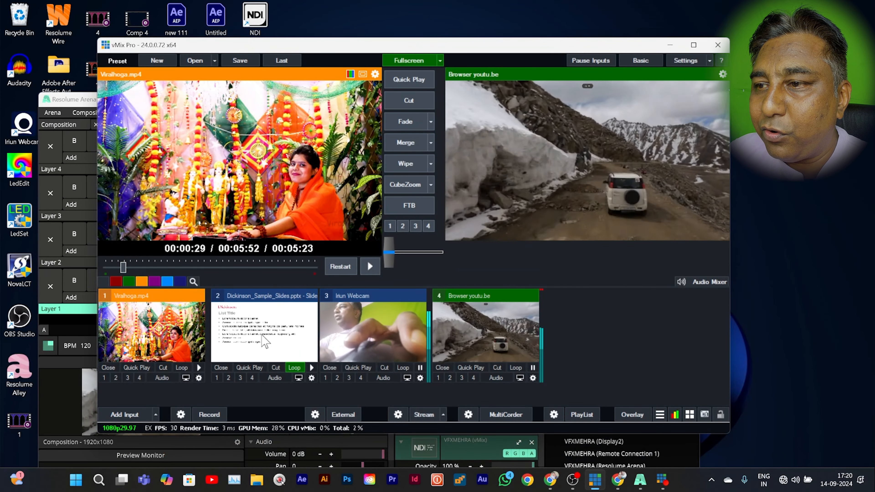
pyautogui.click(265, 341)
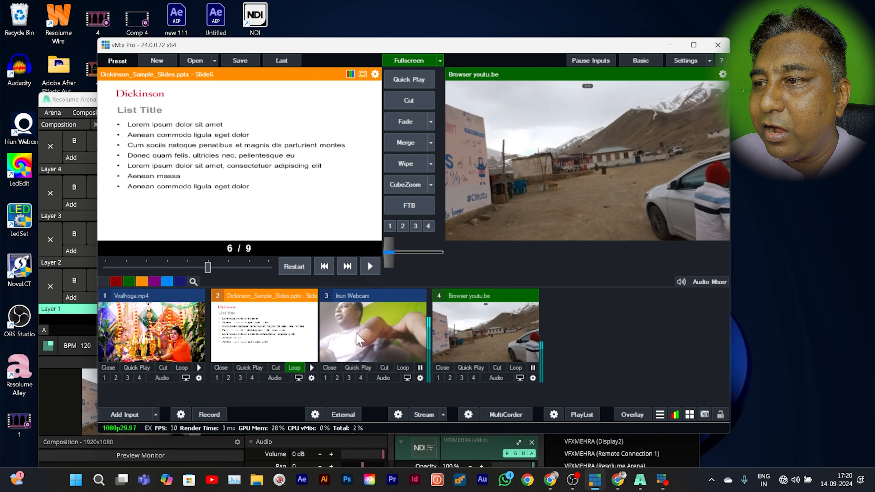
pyautogui.click(358, 340)
pyautogui.click(486, 341)
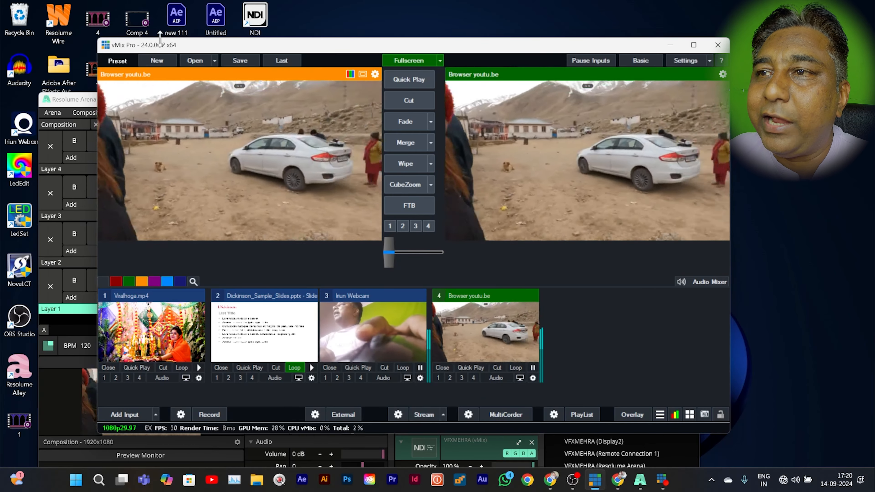
# Step: Shift vMix to uncover more of Resolume Arena's Composition Monitor, and bring Resolume Arena forward briefly to view its NDI clips and sources
pyautogui.moveTo(171, 51); pyautogui.dragTo(214, 54)
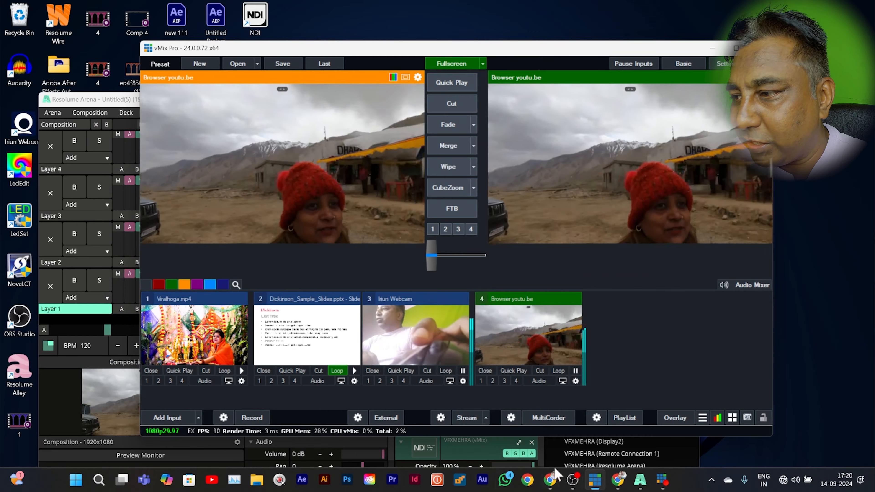
pyautogui.moveTo(550, 484)
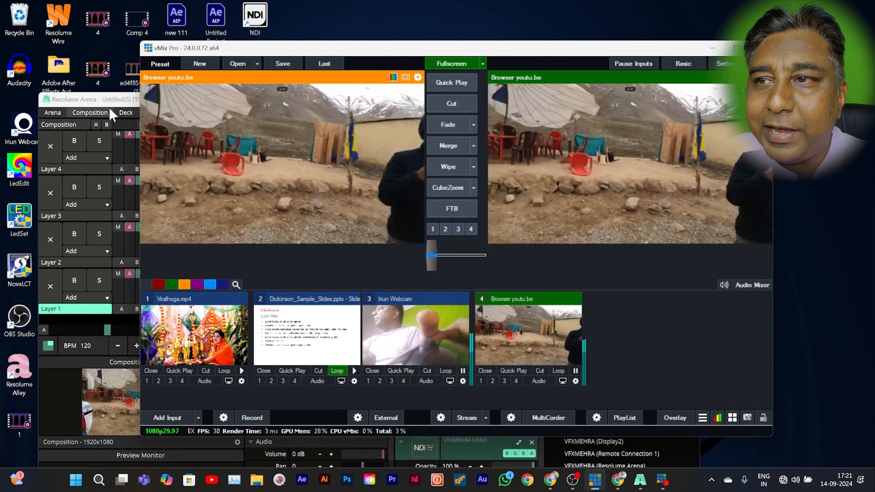
pyautogui.click(106, 99)
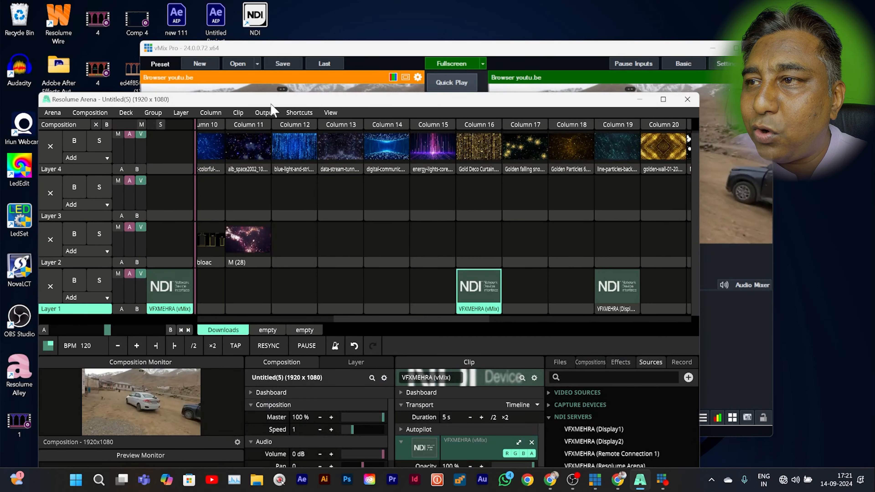
pyautogui.moveTo(270, 104); pyautogui.dragTo(283, 40)
pyautogui.click(277, 49)
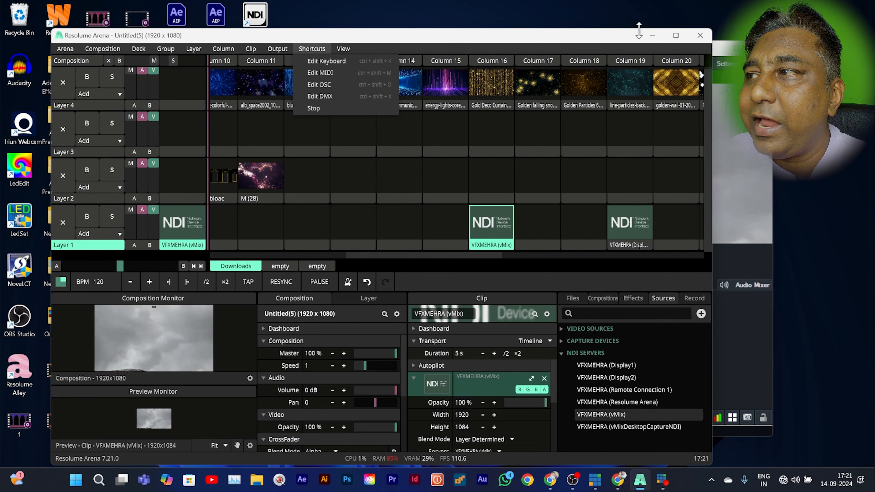
pyautogui.moveTo(488, 39); pyautogui.dragTo(485, 121)
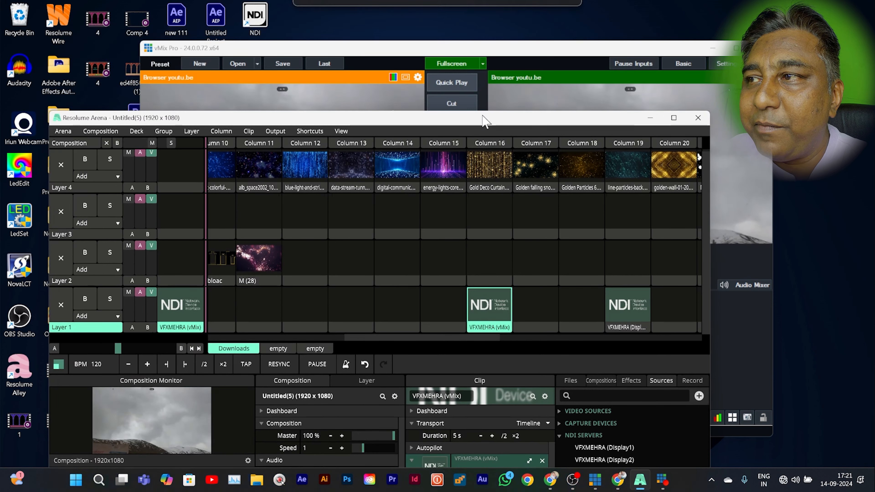
pyautogui.click(470, 51)
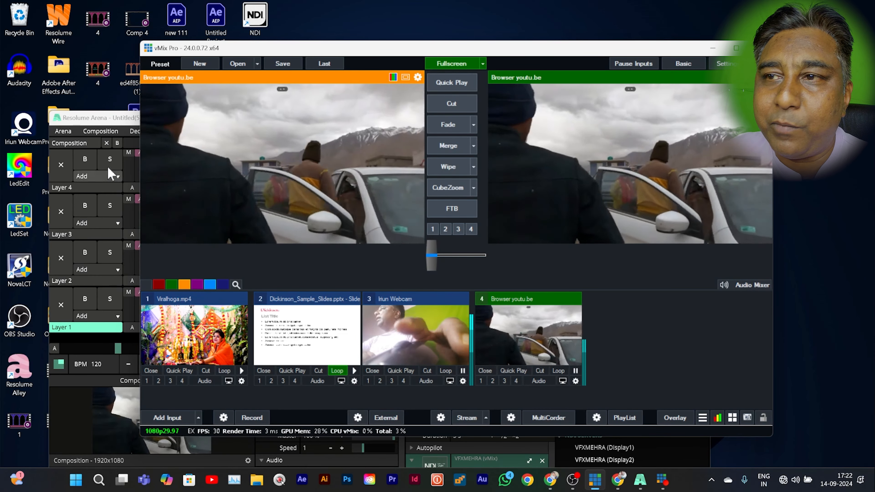
# Step: Reposition the Resolume Arena window so its Composition Monitor shows beside vMix, and return to vMix
pyautogui.click(103, 118)
pyautogui.moveTo(186, 120); pyautogui.dragTo(182, 41)
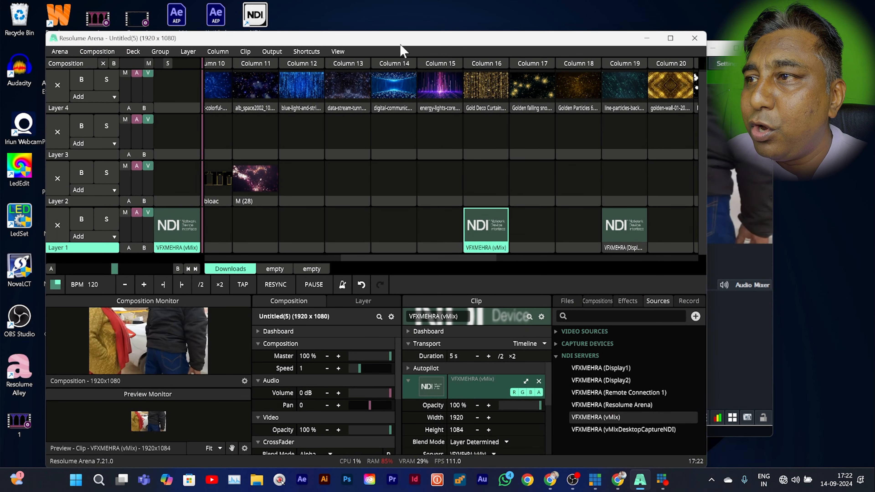
pyautogui.moveTo(400, 44); pyautogui.dragTo(364, 104)
pyautogui.click(476, 50)
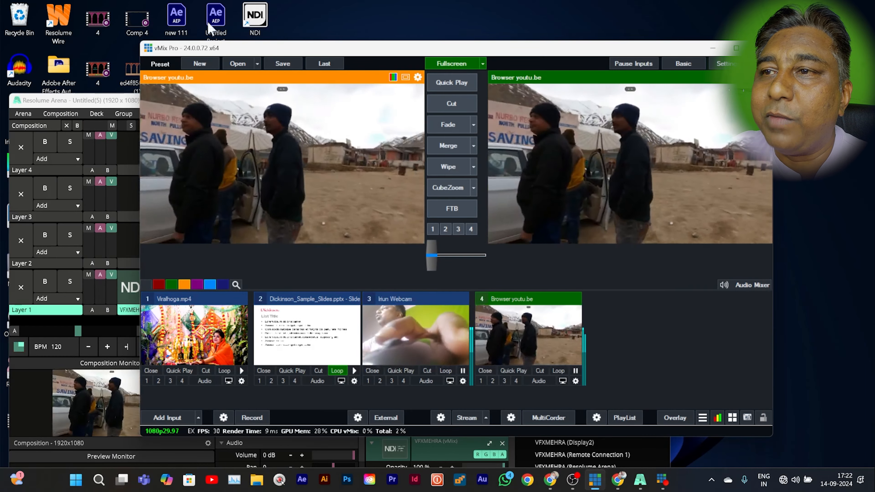
# Step: Arrange the overlapping vMix and Resolume Arena windows so vMix's inputs and the Composition Monitor's picture can be seen together
pyautogui.moveTo(235, 51)
pyautogui.mouseDown()
pyautogui.moveTo(289, 51)
pyautogui.moveTo(251, 49)
pyautogui.mouseUp()
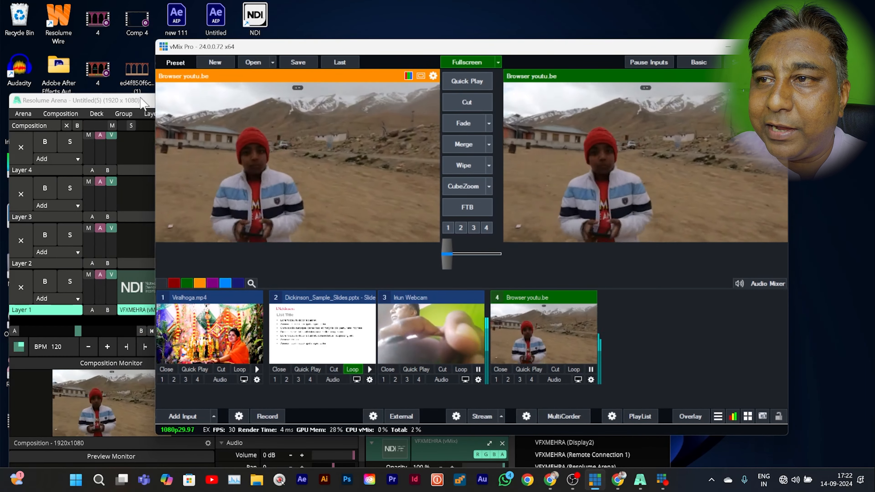
pyautogui.moveTo(150, 102); pyautogui.dragTo(150, 82)
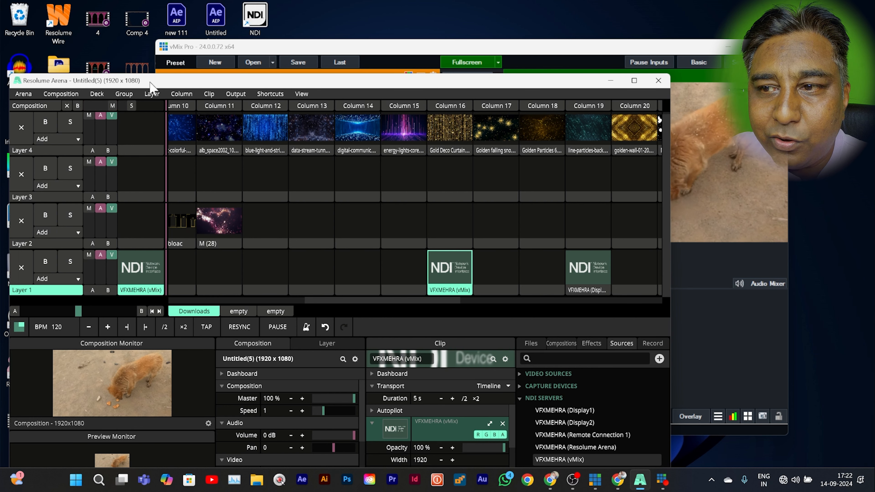
pyautogui.click(331, 49)
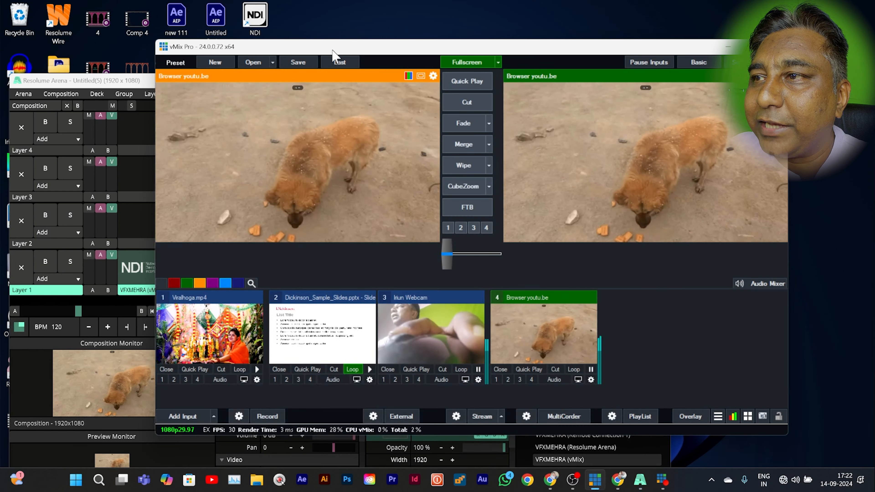
pyautogui.moveTo(331, 48); pyautogui.dragTo(356, 44)
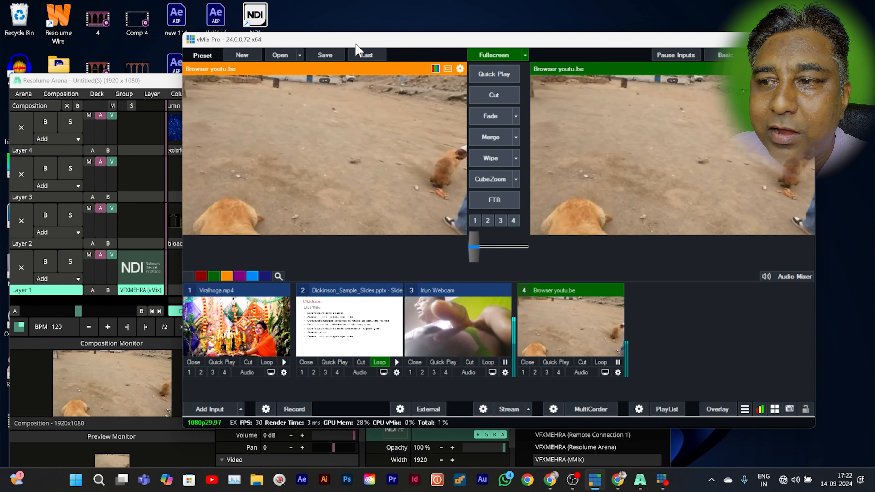
pyautogui.moveTo(356, 44)
pyautogui.mouseDown()
pyautogui.moveTo(369, 51)
pyautogui.moveTo(348, 47)
pyautogui.mouseUp()
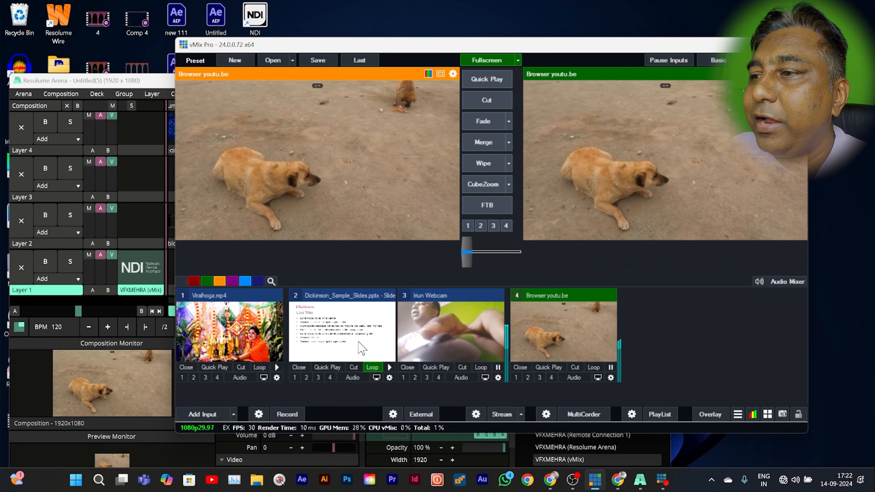